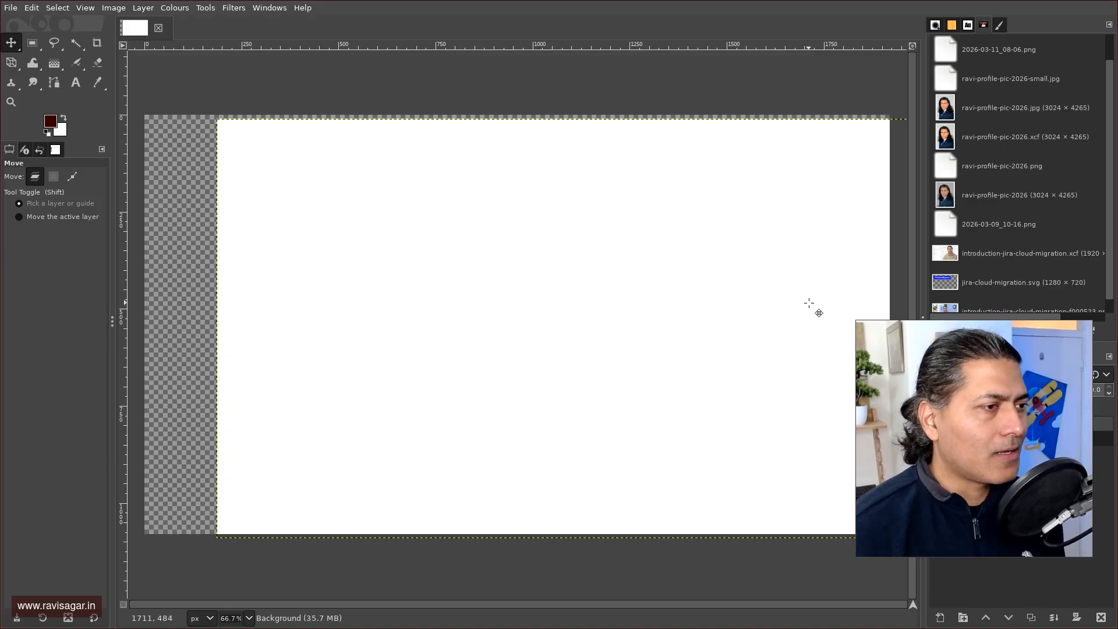
Shift the white background layer down and to the right on the canvas.
{"action": "mouse_move", "coordinate": [403, 286]}
{"action": "left_mouse_down"}
{"action": "mouse_move", "coordinate": [414, 324]}
{"action": "mouse_move", "coordinate": [421, 297]}
{"action": "left_mouse_up"}
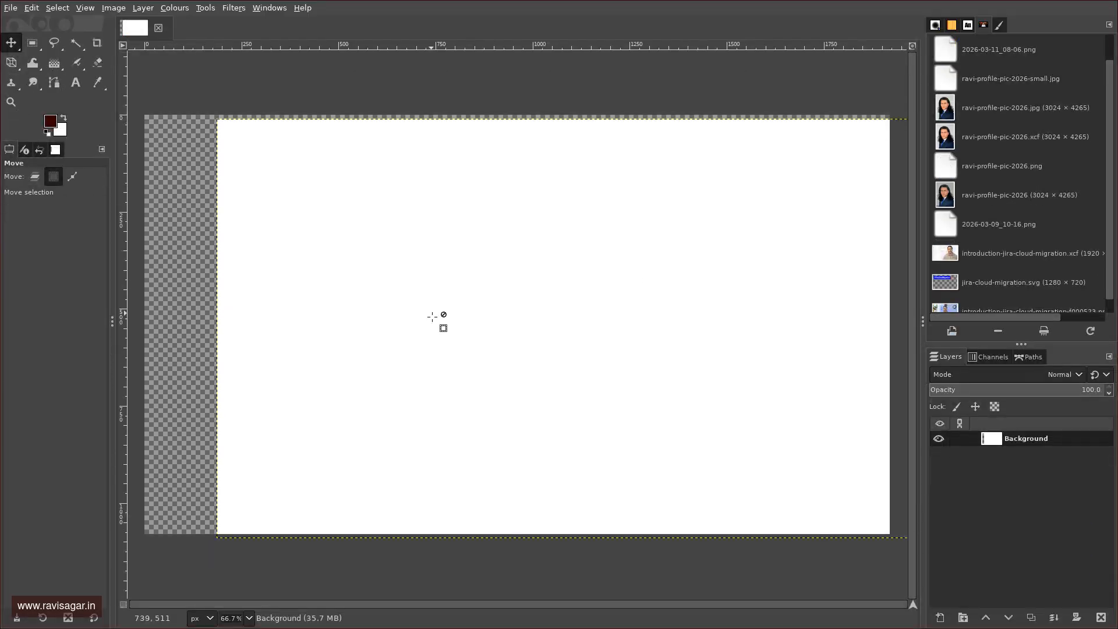
{"action": "key", "text": "alt+shift+space"}
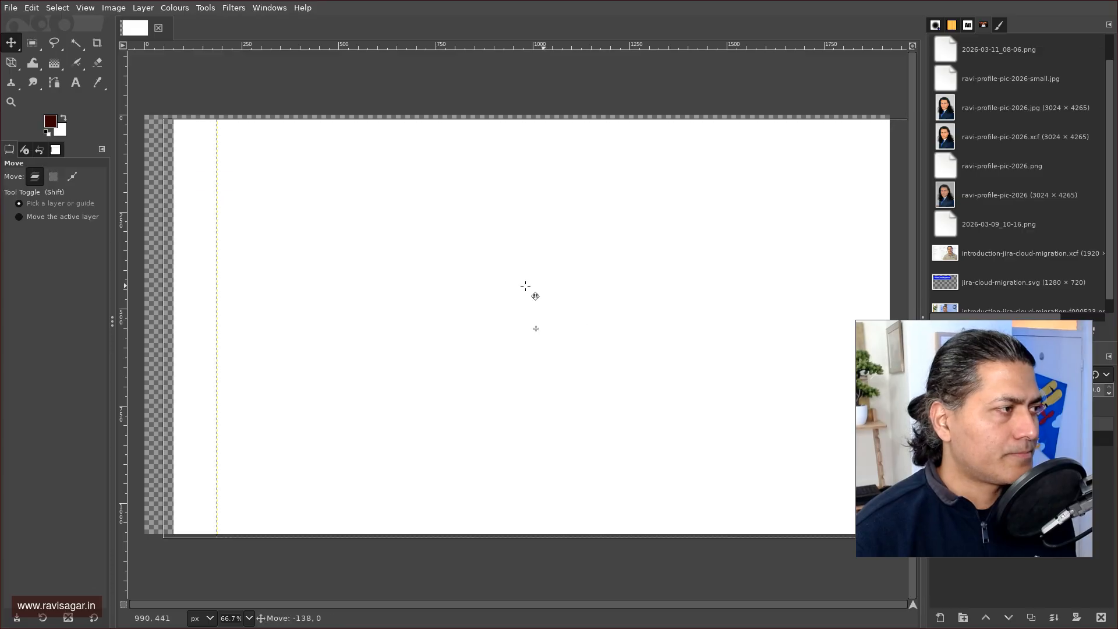
{"action": "left_click_drag", "start_coordinate": [588, 276], "coordinate": [550, 306]}
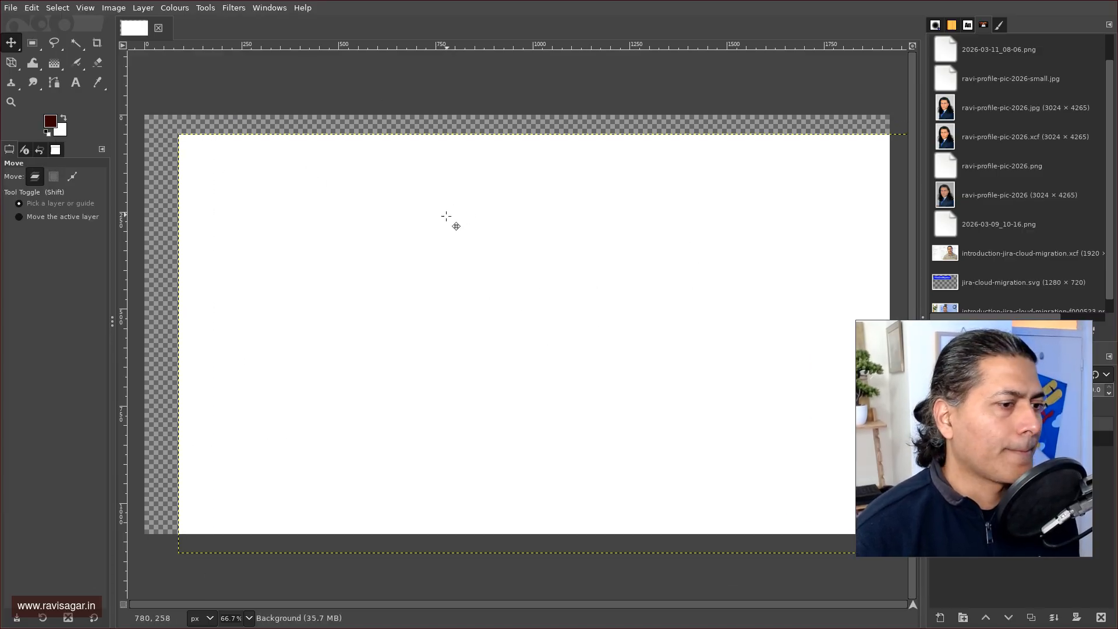
{"action": "left_click", "coordinate": [76, 82]}
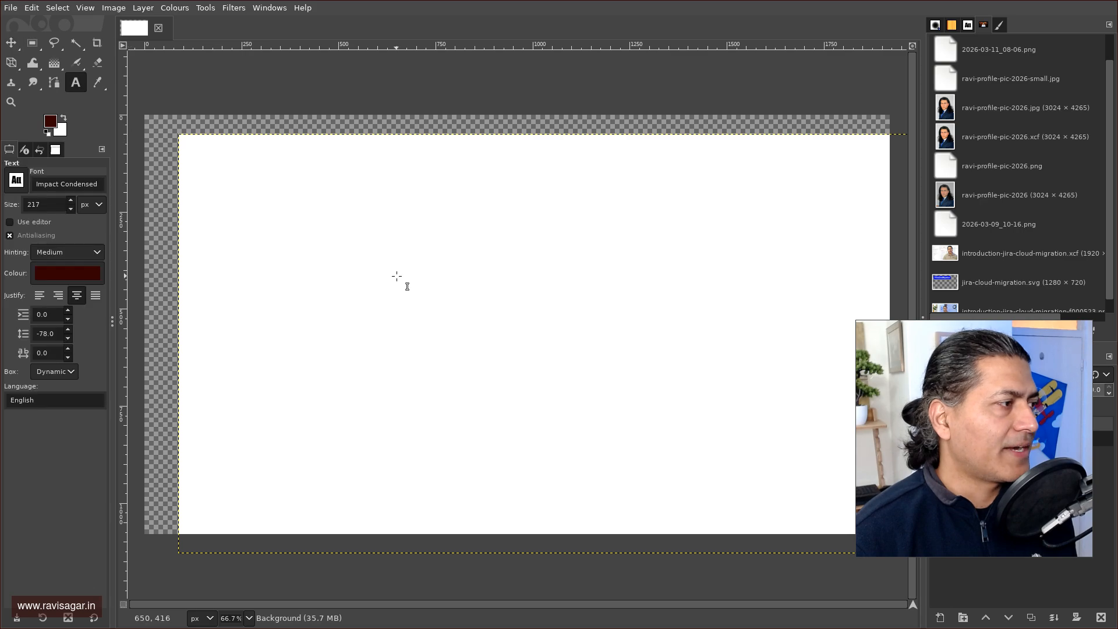
{"action": "left_click", "coordinate": [393, 273]}
{"action": "type", "text": "B"}
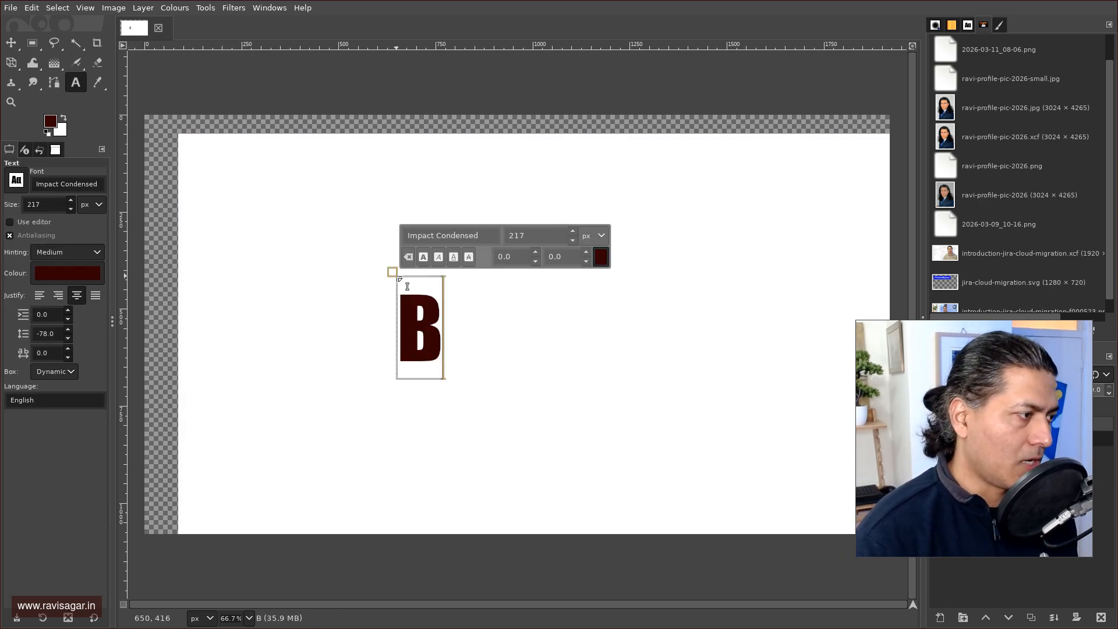
{"action": "key", "text": "BackSpace"}
{"action": "type", "text": "@Blac"}
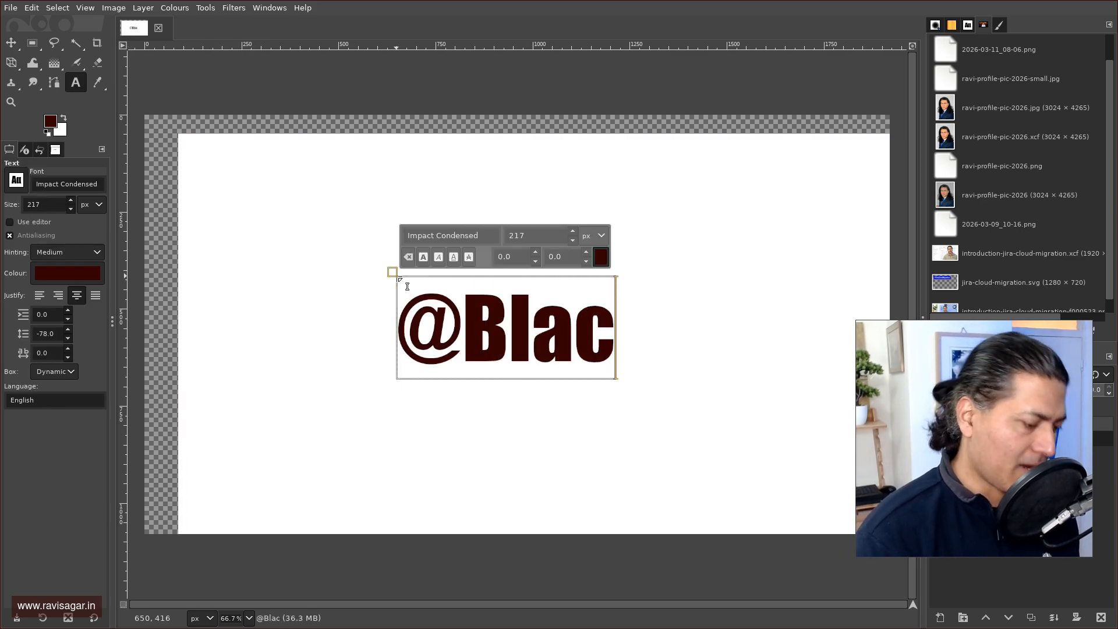
{"action": "type", "text": "kberry"}
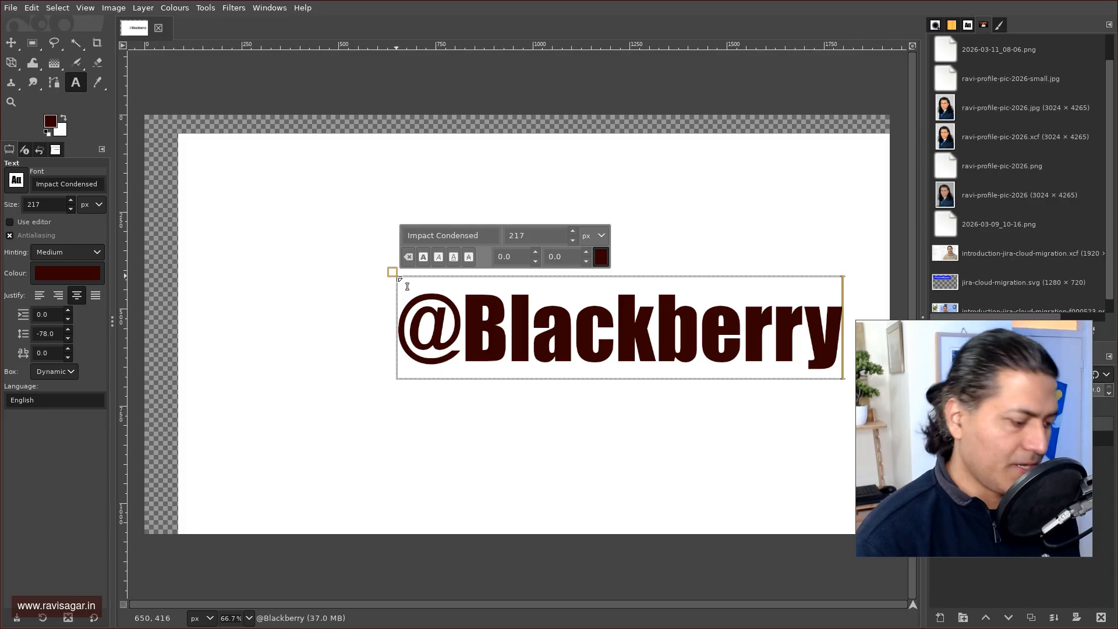
{"action": "type", "text": "Boy"}
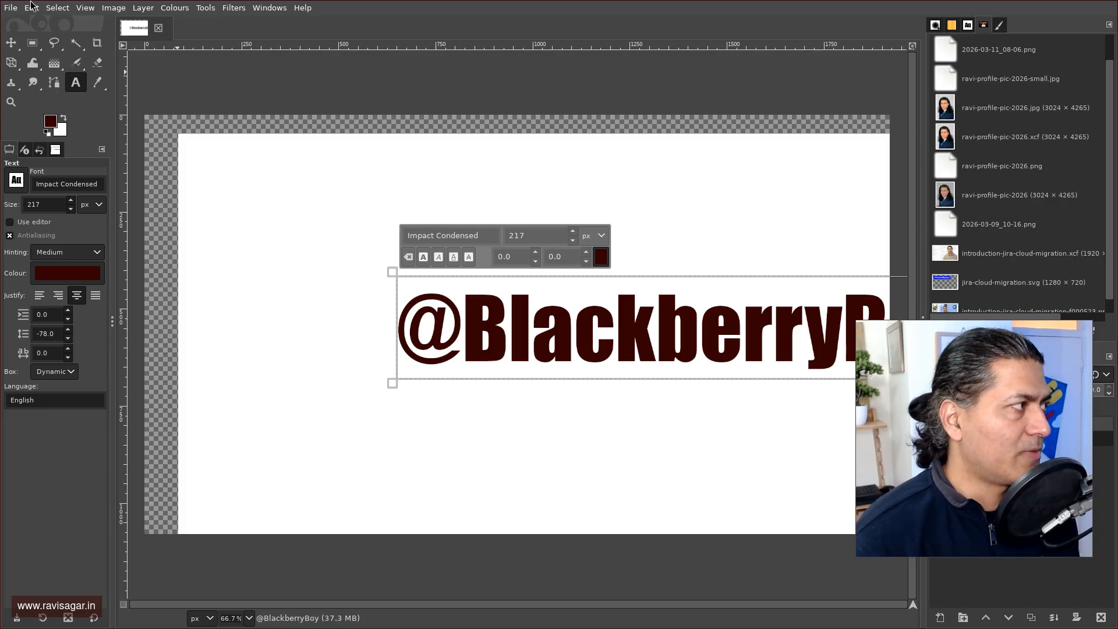
{"action": "left_click", "coordinate": [11, 42]}
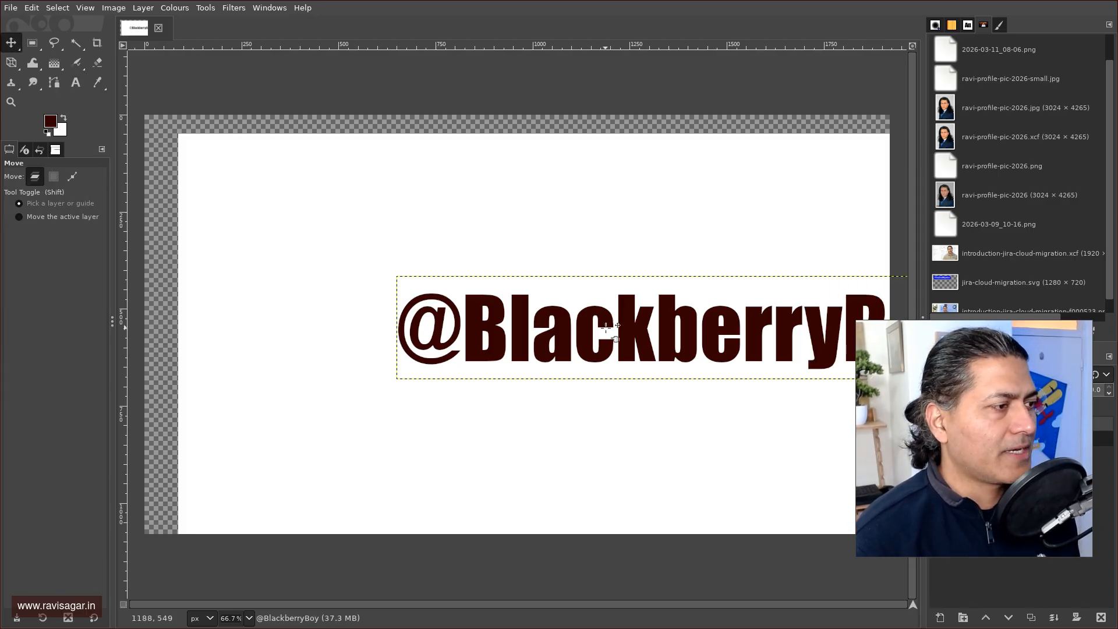
Move the text up-left, then add a vertical guide near the left and a horizontal guide near the top.
{"action": "left_click_drag", "start_coordinate": [589, 317], "coordinate": [452, 267]}
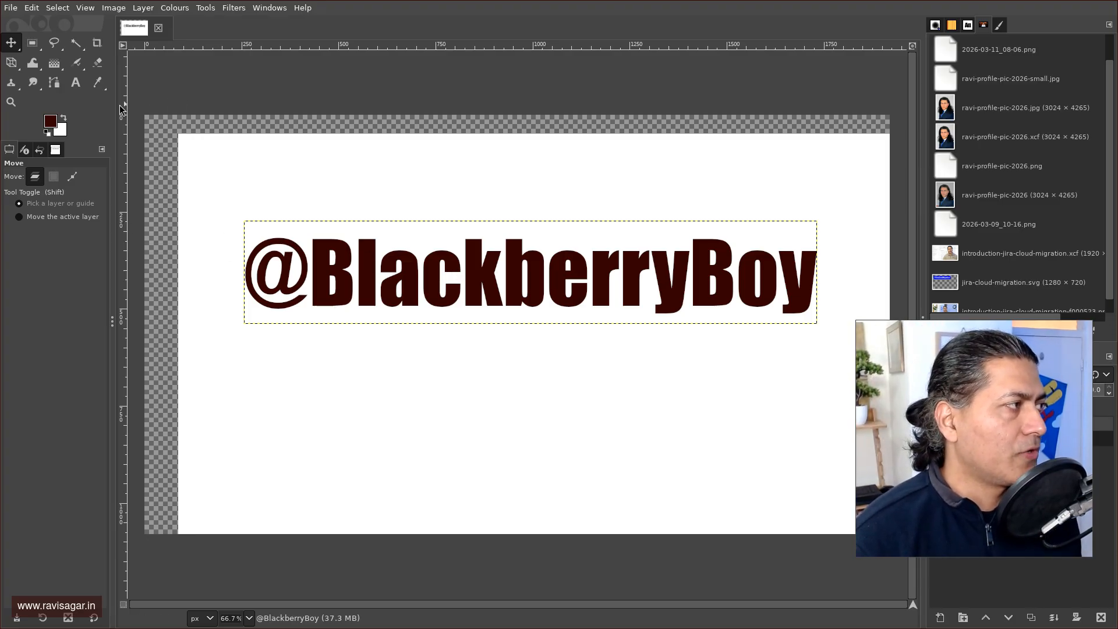
{"action": "left_click_drag", "start_coordinate": [120, 105], "coordinate": [233, 111]}
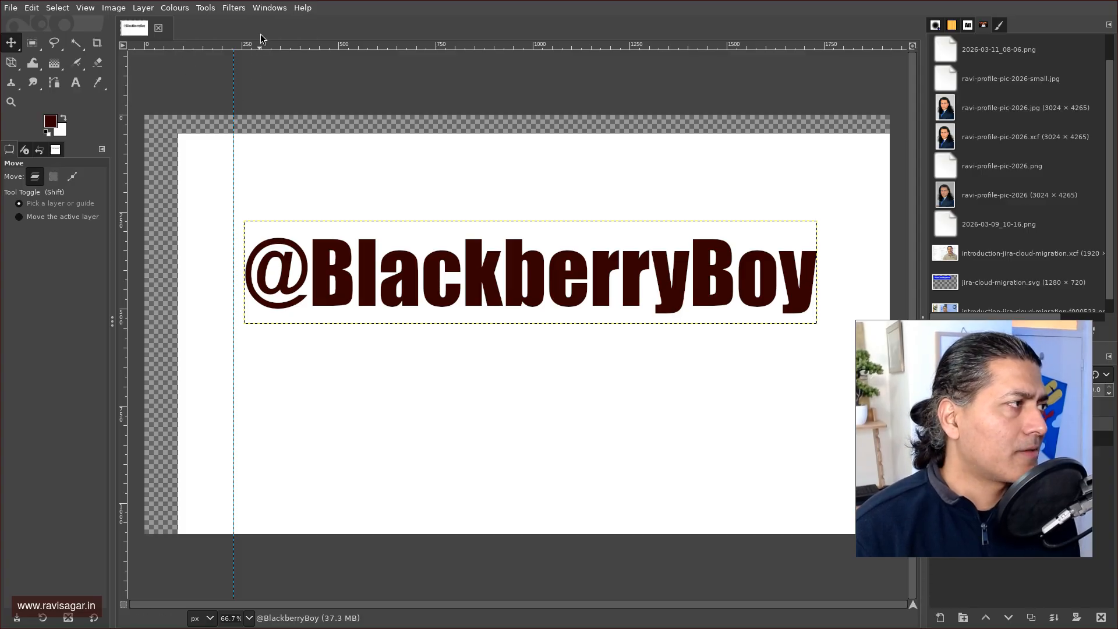
{"action": "left_click_drag", "start_coordinate": [266, 47], "coordinate": [265, 177]}
Snap the text's top-left corner to the guide crossing and confirm Snap to Guides is enabled.
{"action": "left_click_drag", "start_coordinate": [361, 274], "coordinate": [336, 231]}
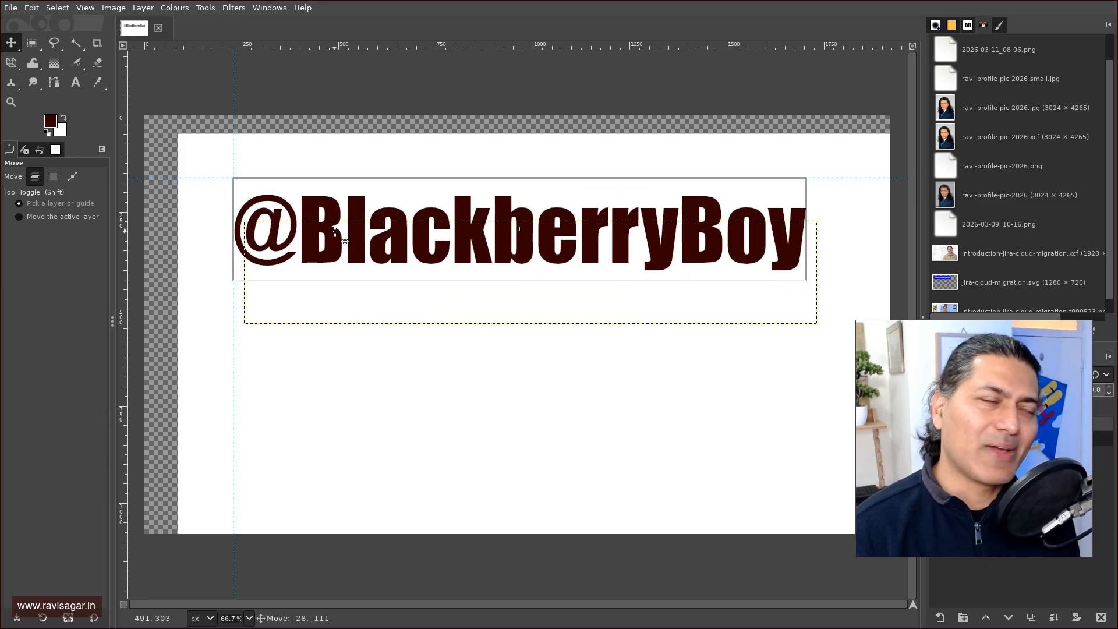
{"action": "left_click_drag", "start_coordinate": [335, 231], "coordinate": [335, 231]}
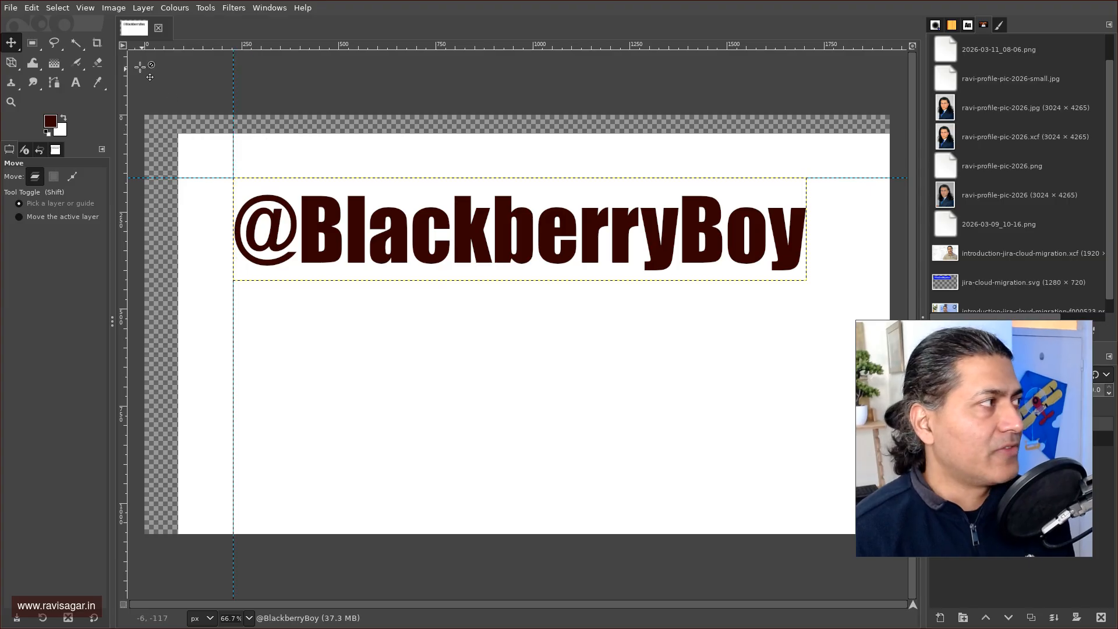
{"action": "left_click", "coordinate": [85, 11]}
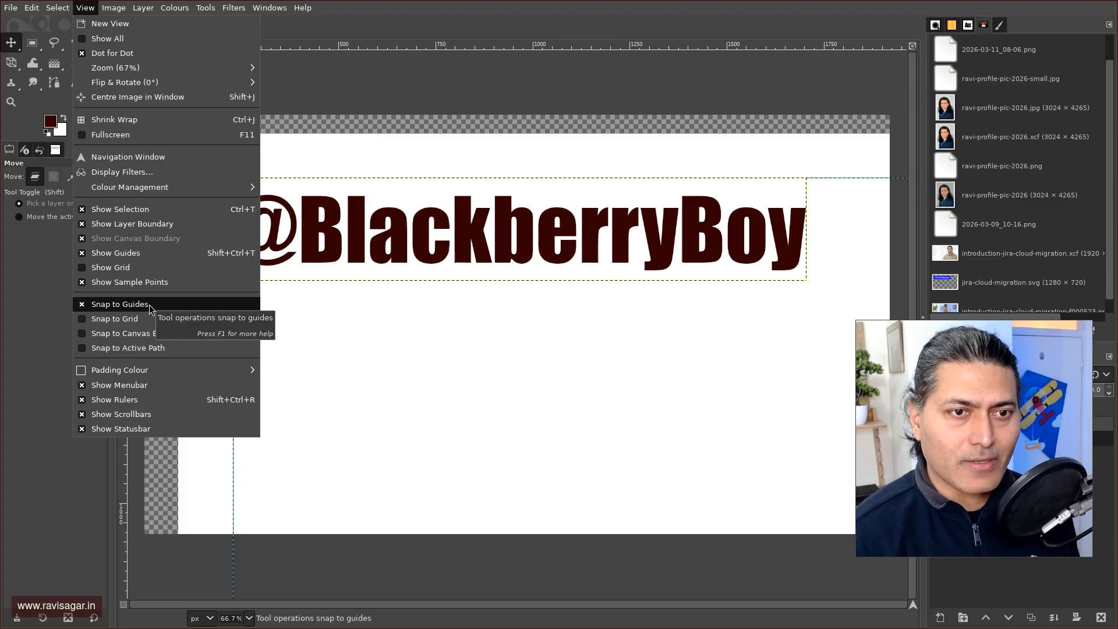
{"action": "left_click", "coordinate": [388, 35]}
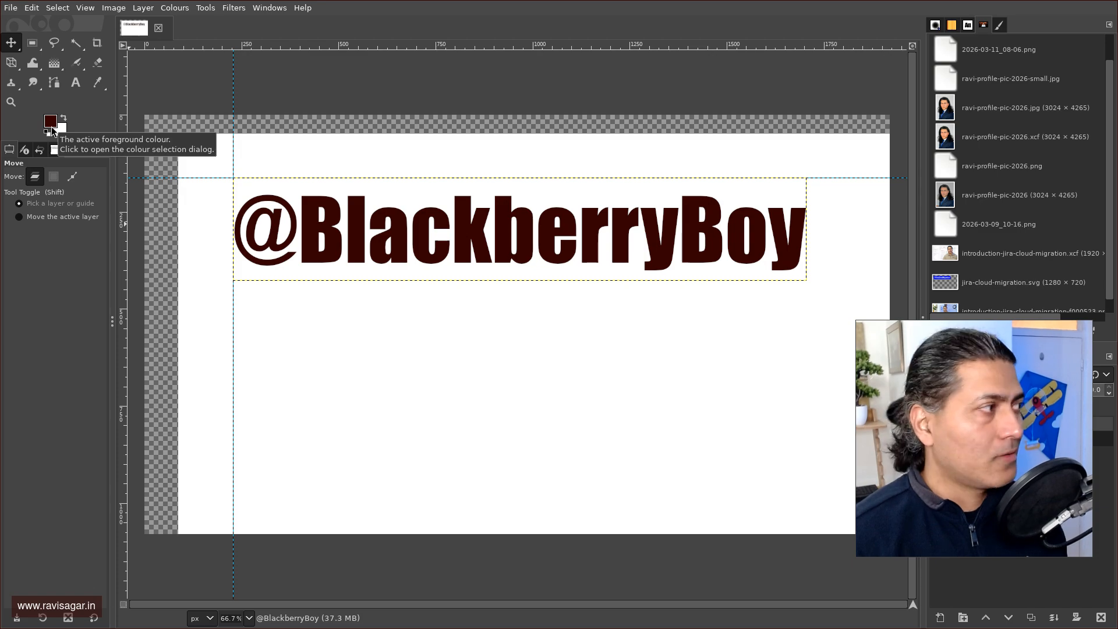
{"action": "left_click", "coordinate": [76, 82]}
{"action": "left_click", "coordinate": [289, 313]}
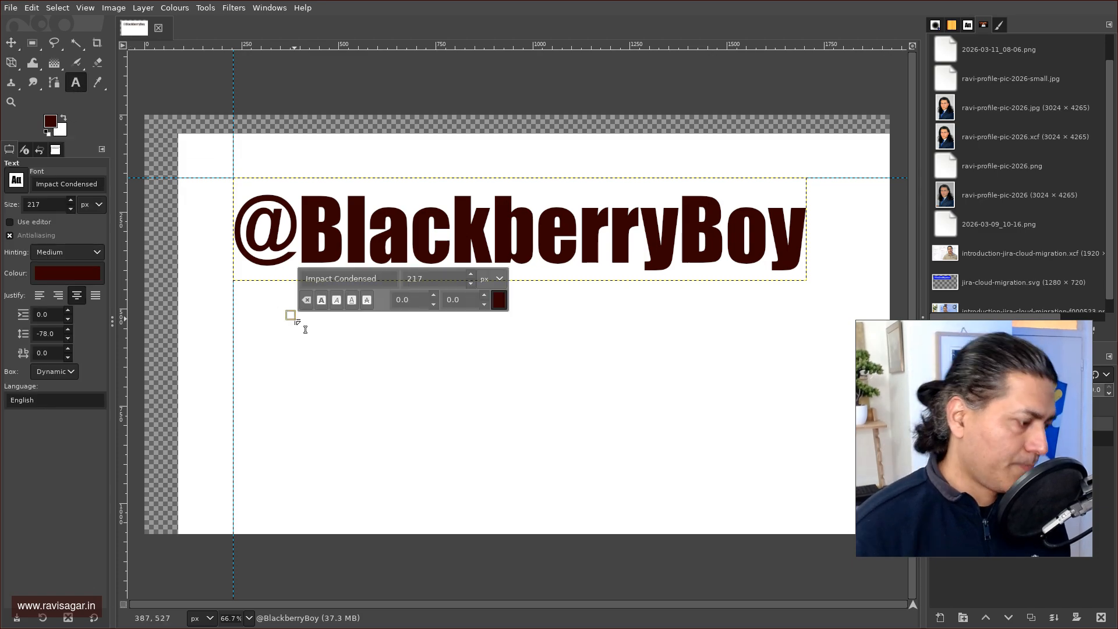
{"action": "type", "text": "G"}
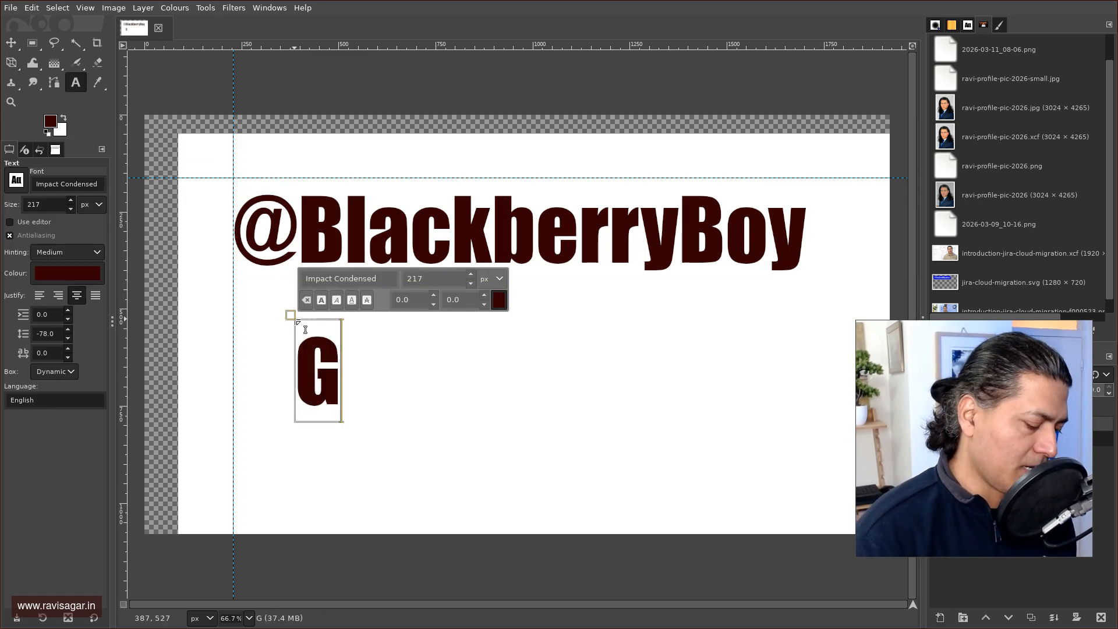
{"action": "type", "text": "imp Tut"}
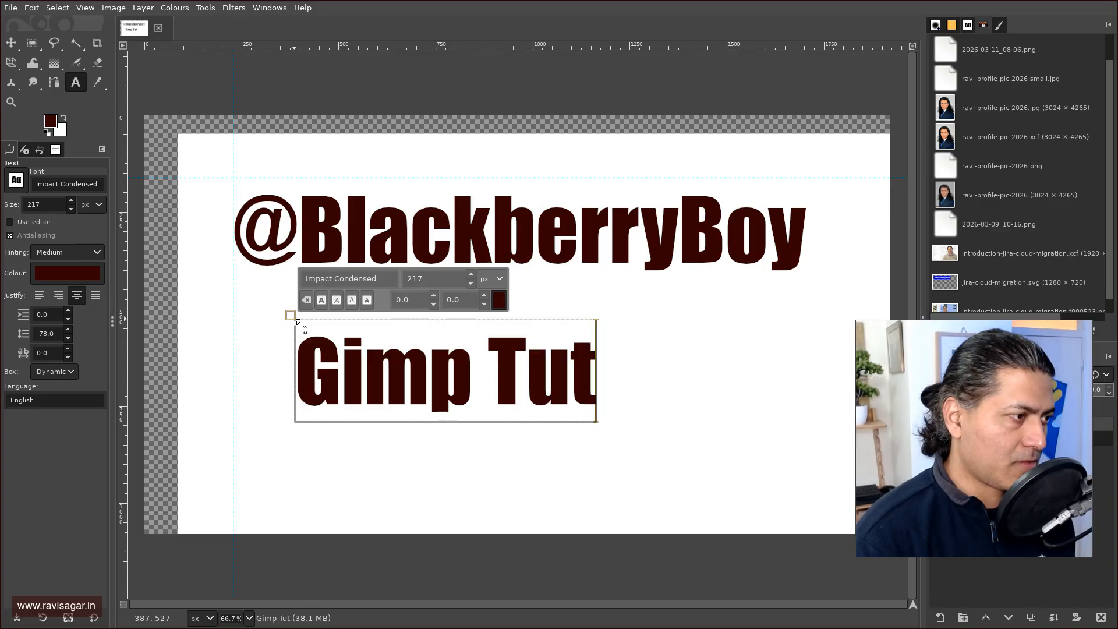
{"action": "type", "text": "orials"}
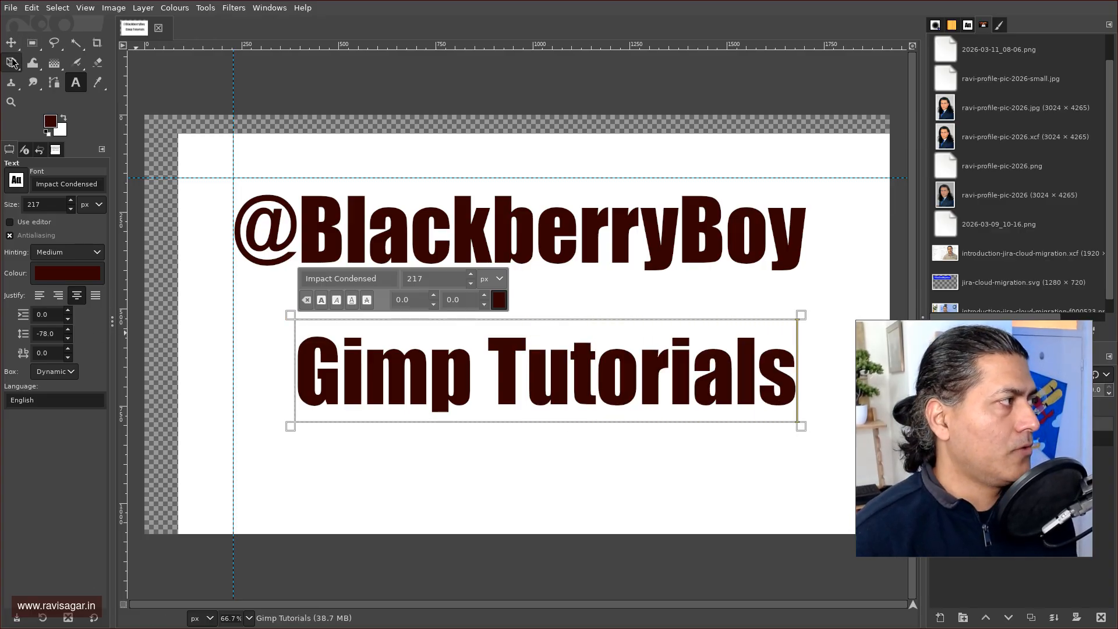
{"action": "key", "text": "Escape"}
{"action": "key", "text": "m"}
{"action": "left_click_drag", "start_coordinate": [464, 399], "coordinate": [404, 342]}
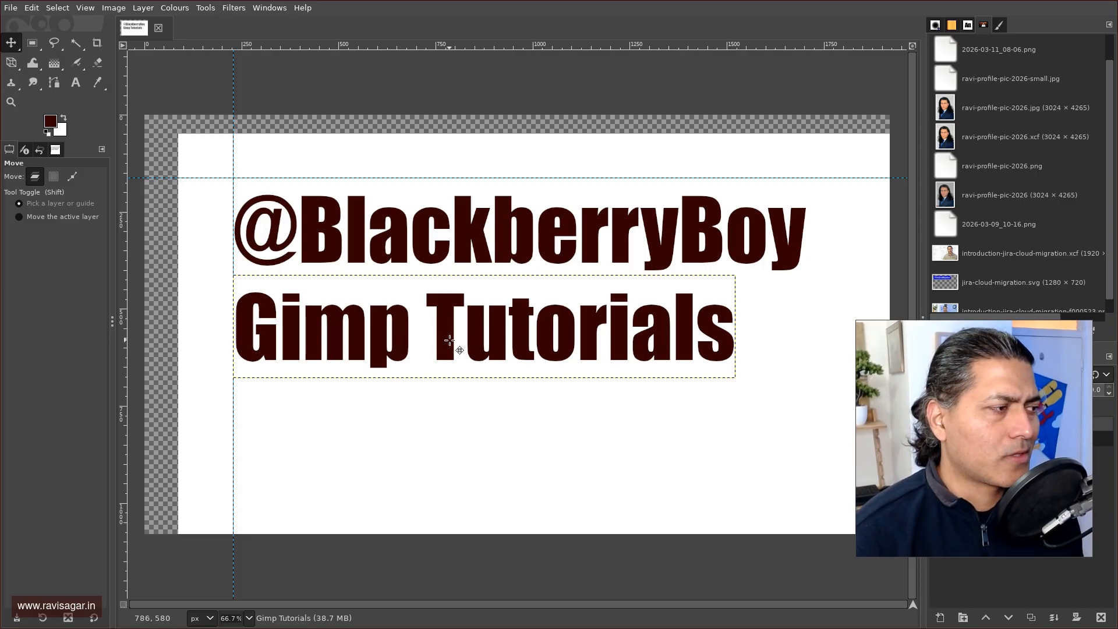
{"action": "left_click_drag", "start_coordinate": [453, 341], "coordinate": [575, 453]}
{"action": "left_click_drag", "start_coordinate": [525, 237], "coordinate": [549, 265]}
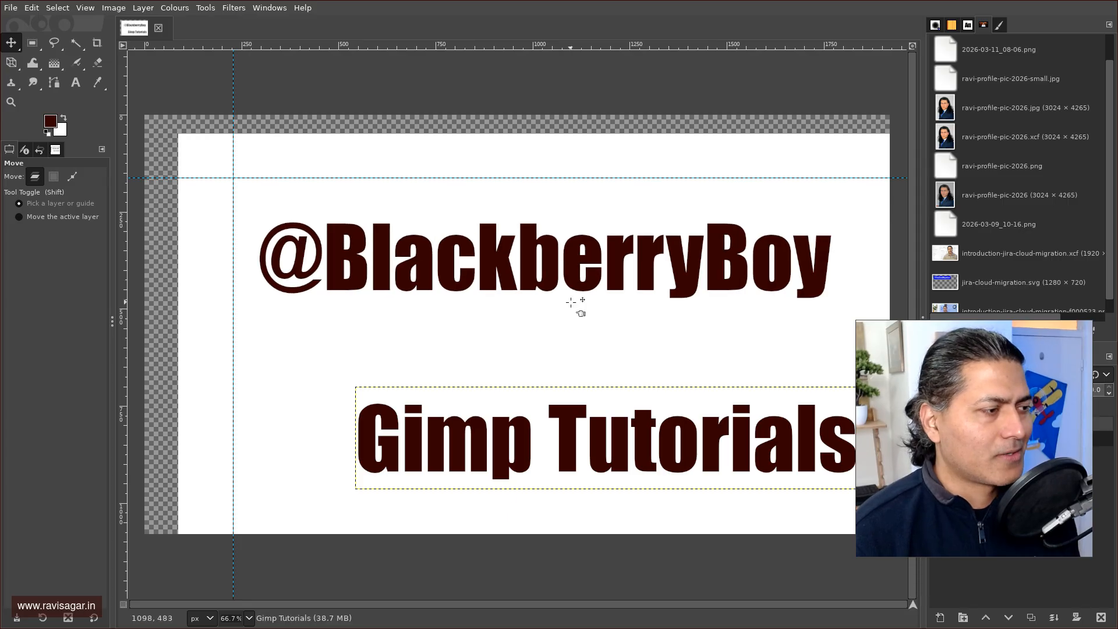
{"action": "left_click_drag", "start_coordinate": [555, 421], "coordinate": [581, 412]}
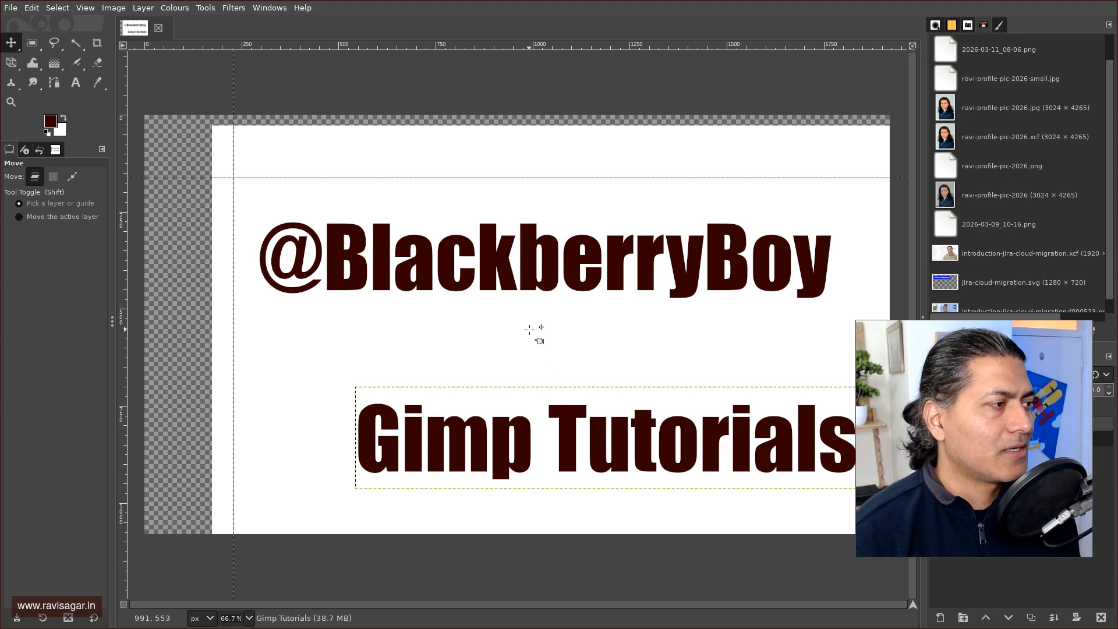
{"action": "left_click_drag", "start_coordinate": [488, 274], "coordinate": [515, 283]}
{"action": "left_click_drag", "start_coordinate": [564, 454], "coordinate": [509, 418]}
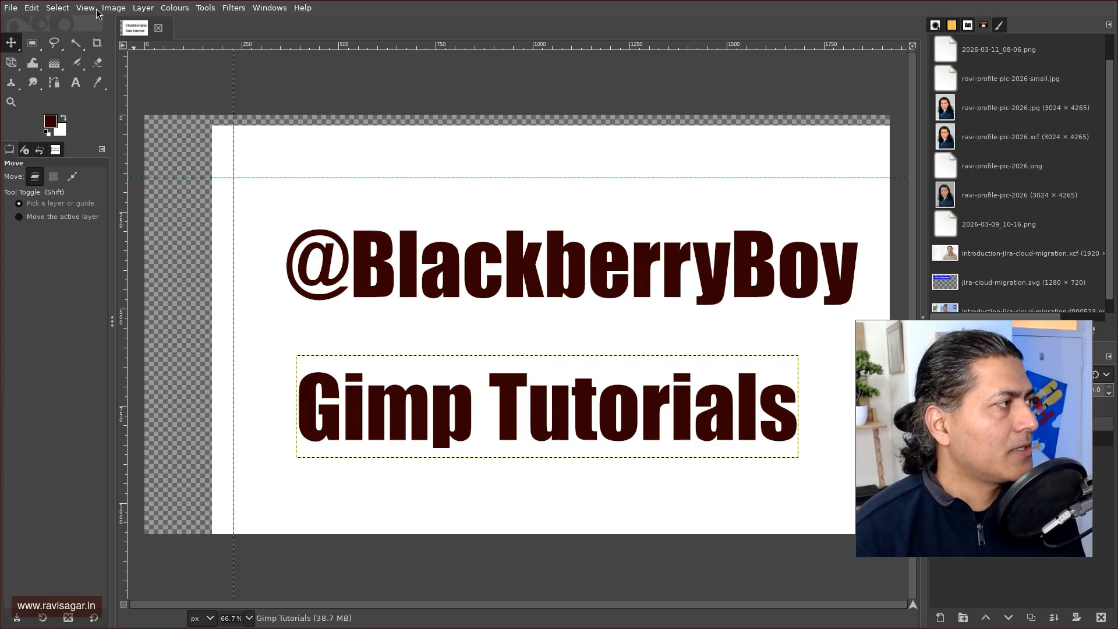
Add a vertical guide at 50% of the image width with New Guide (by Percent).
{"action": "left_click", "coordinate": [123, 12]}
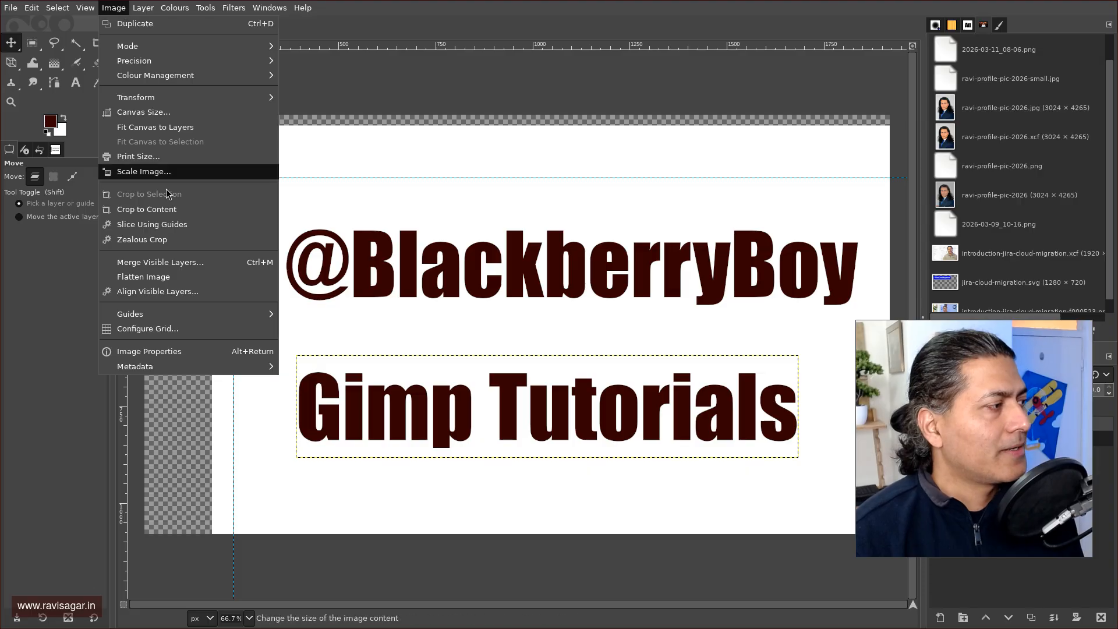
{"action": "mouse_move", "coordinate": [170, 315]}
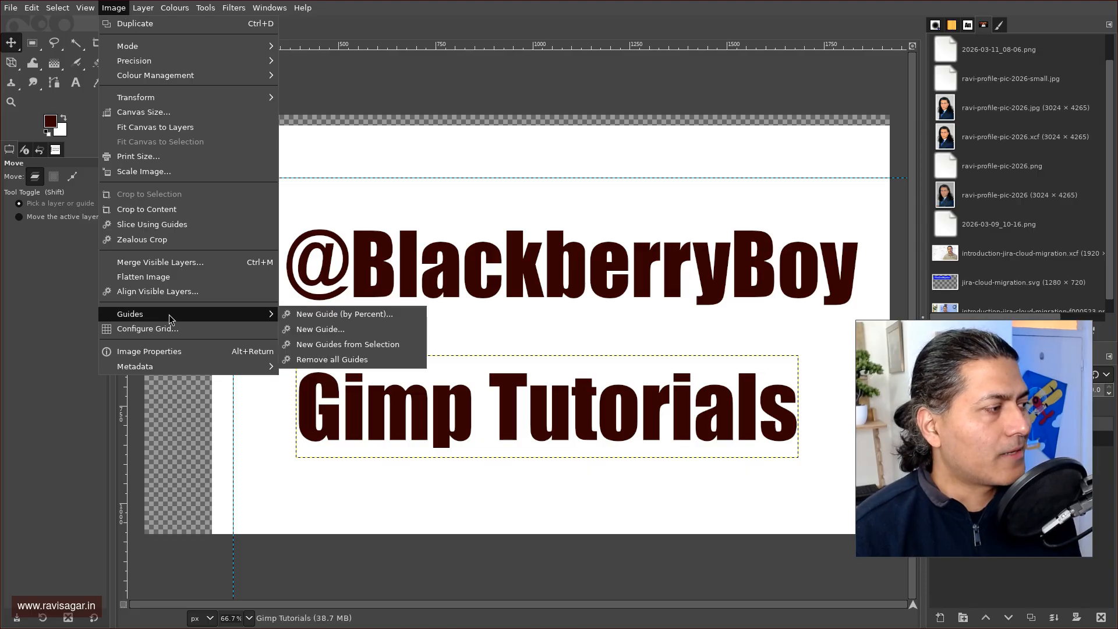
{"action": "left_click", "coordinate": [345, 315]}
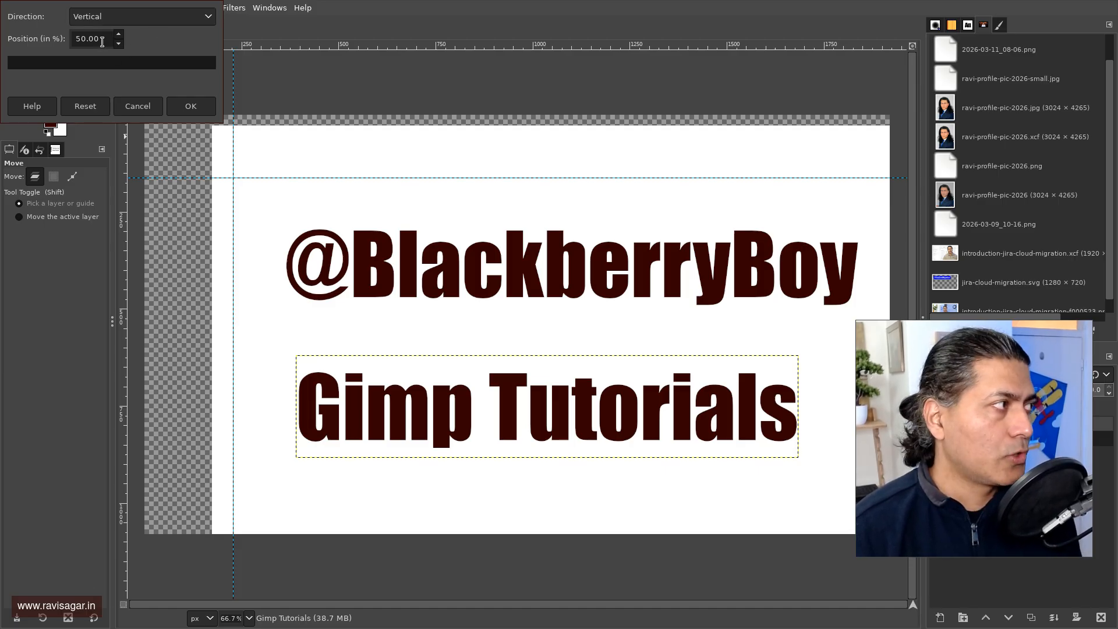
{"action": "left_click", "coordinate": [192, 107]}
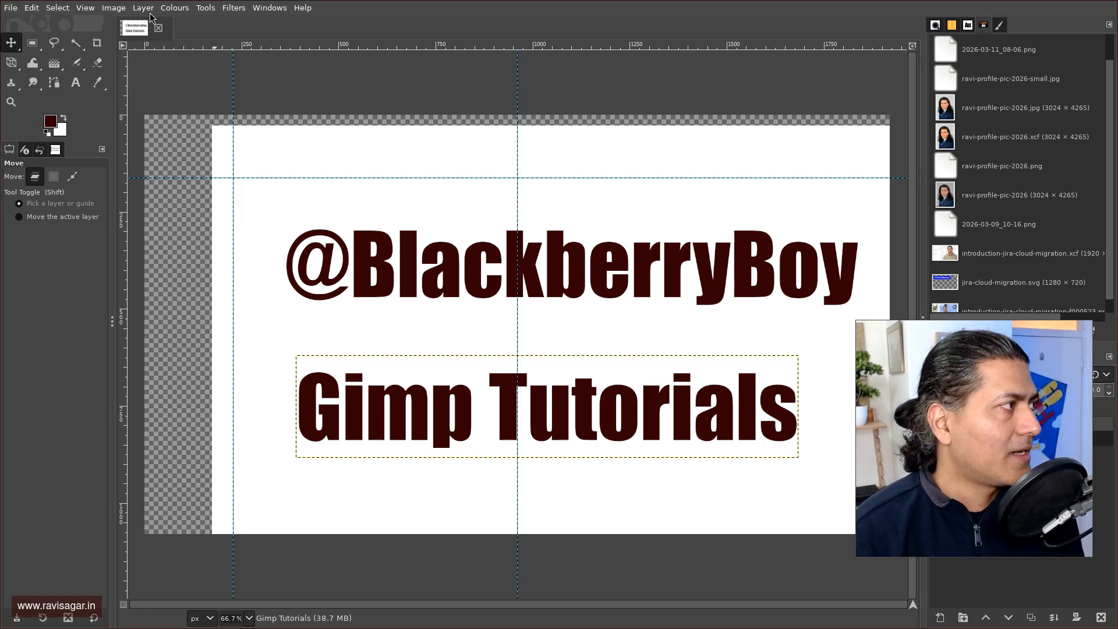
Add a horizontal guide at 50% of the image height.
{"action": "left_click", "coordinate": [122, 8]}
{"action": "mouse_move", "coordinate": [215, 314]}
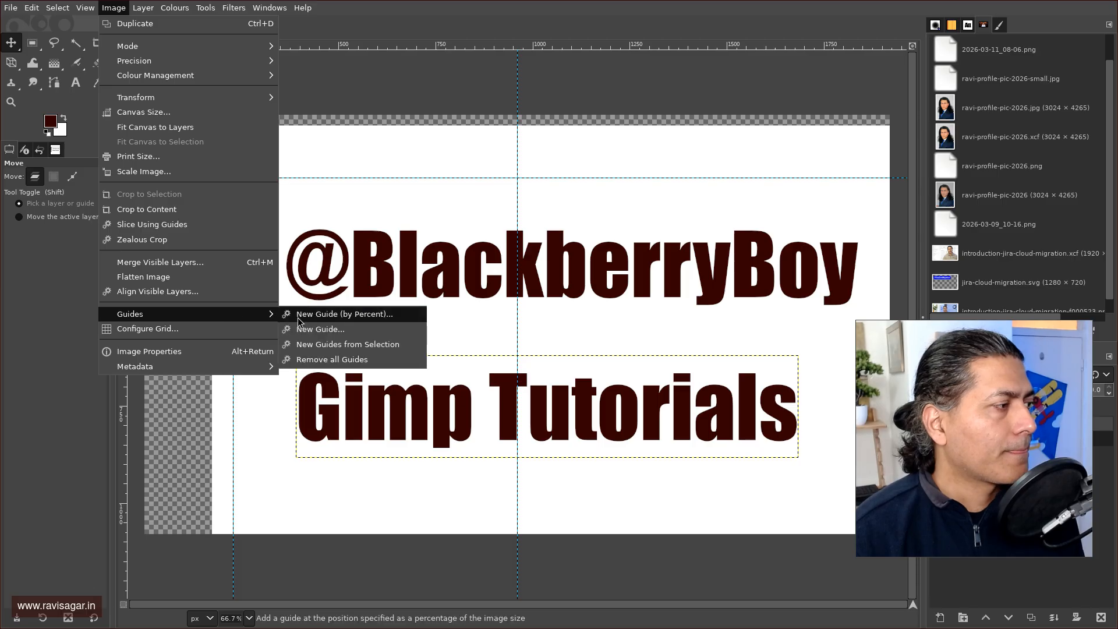
{"action": "left_click", "coordinate": [314, 315]}
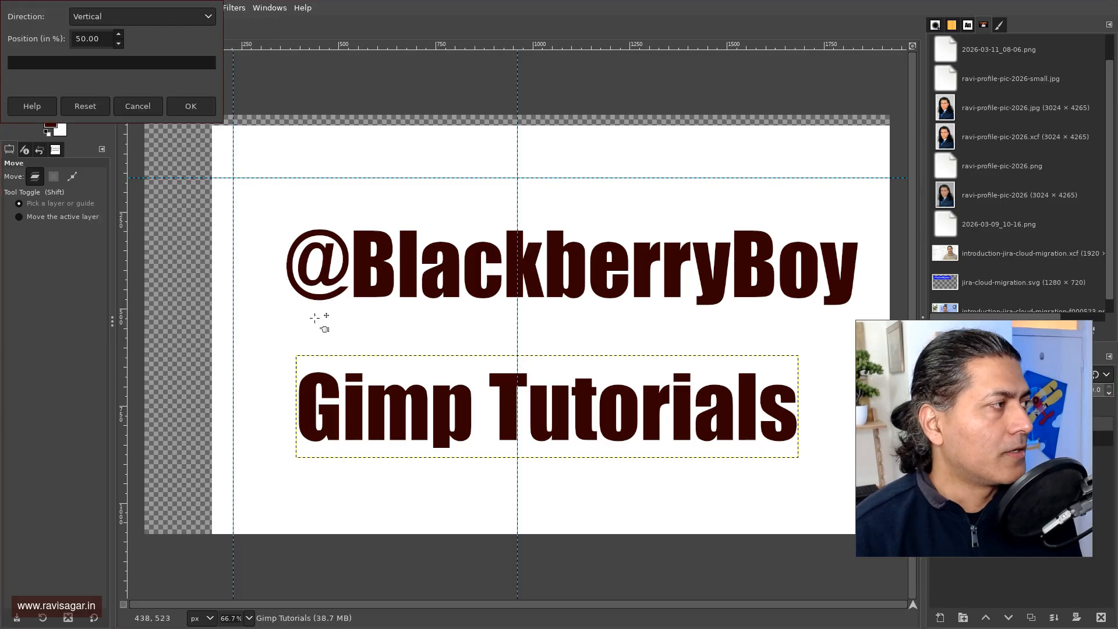
{"action": "left_click", "coordinate": [110, 23]}
{"action": "left_click", "coordinate": [104, 41]}
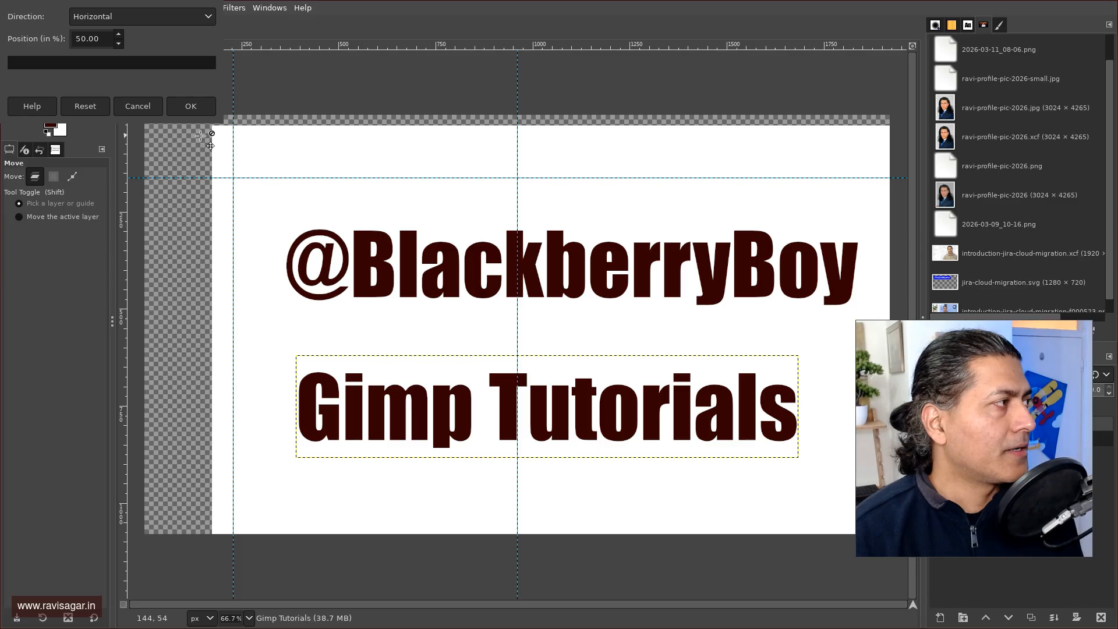
{"action": "left_click", "coordinate": [191, 106]}
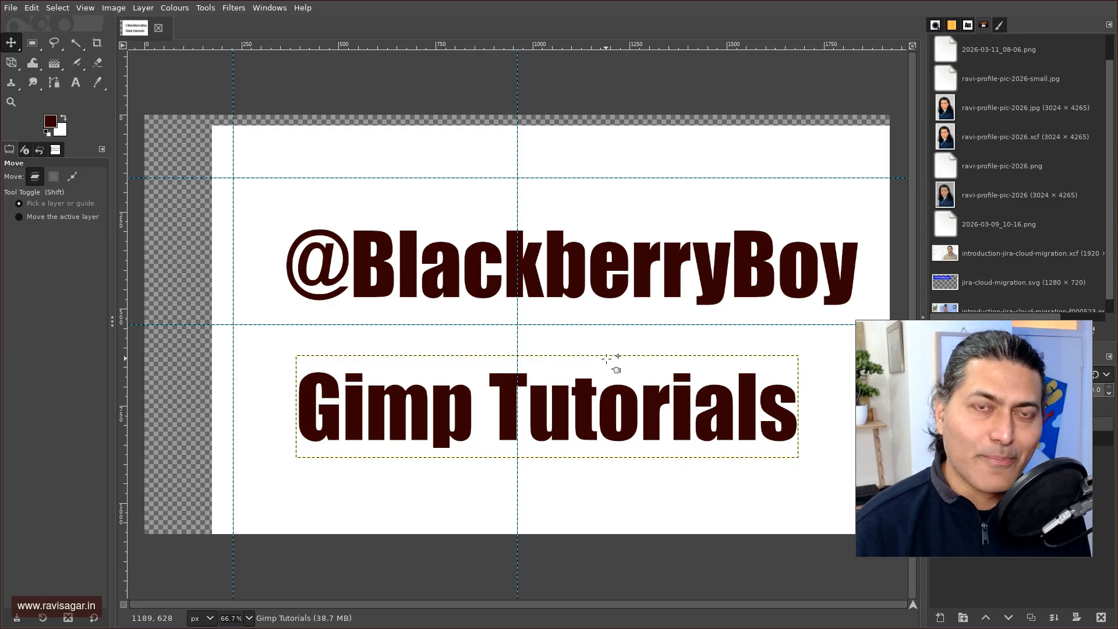
Drag the Background layer up and left until it fills the canvas edge to edge.
{"action": "left_click_drag", "start_coordinate": [635, 210], "coordinate": [567, 191]}
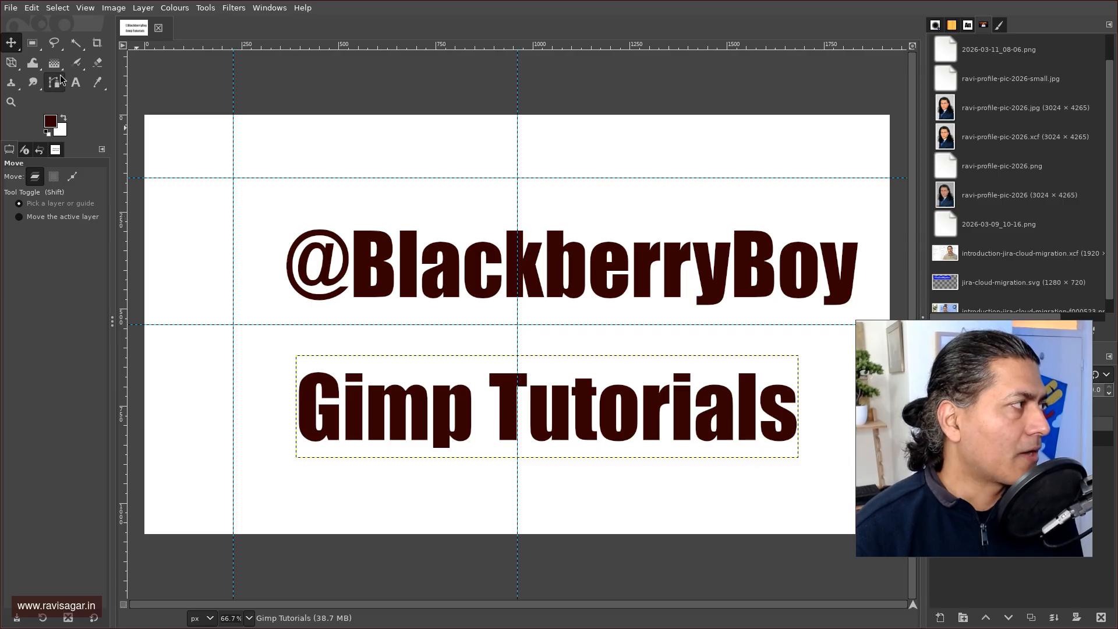
Select the Background layer and set the foreground colour to light blue 00afef.
{"action": "left_click_drag", "start_coordinate": [963, 443], "coordinate": [965, 226]}
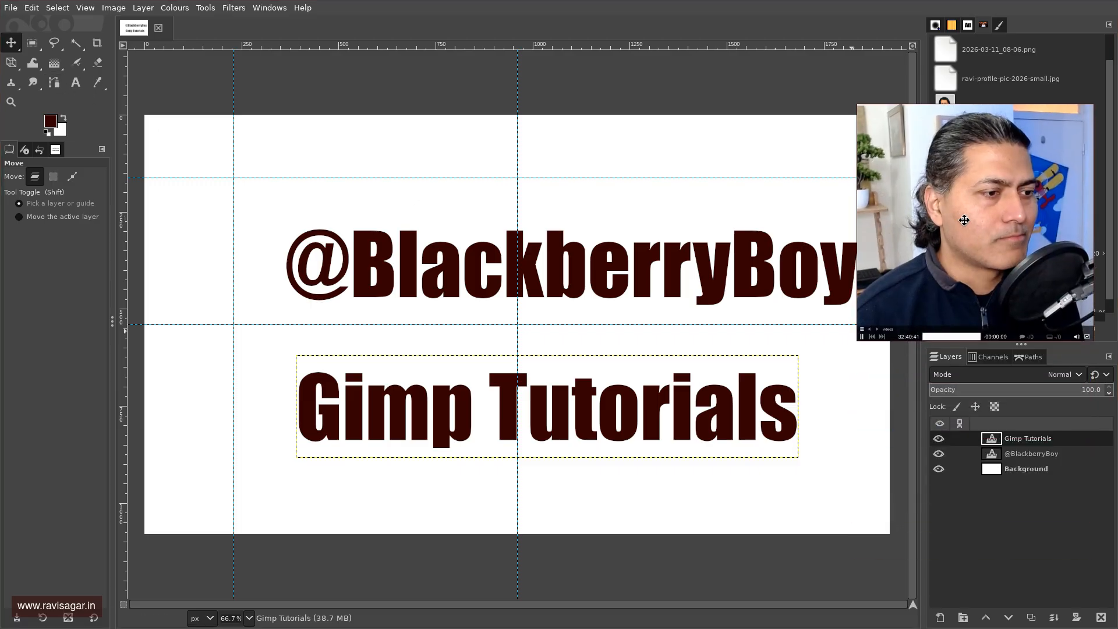
{"action": "left_click", "coordinate": [354, 230]}
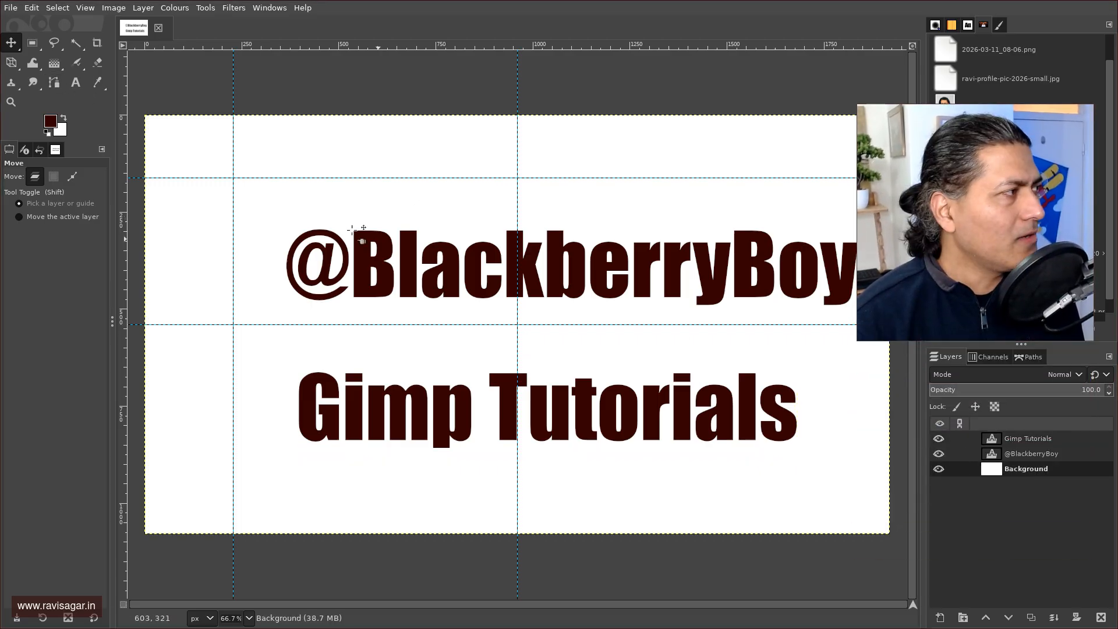
{"action": "left_click", "coordinate": [50, 121]}
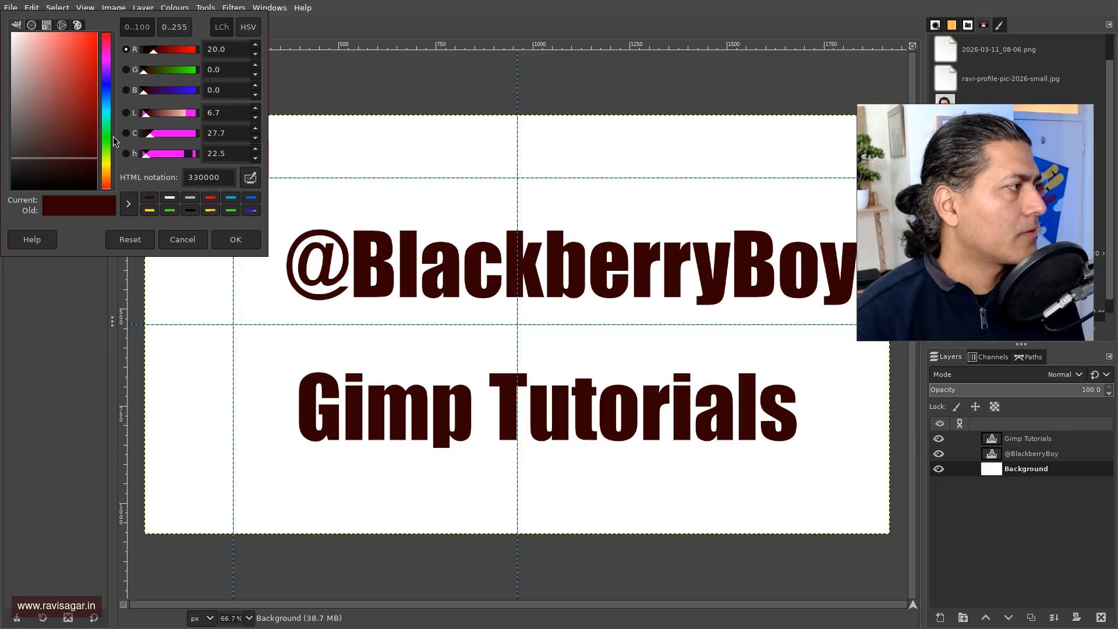
{"action": "left_click", "coordinate": [231, 198]}
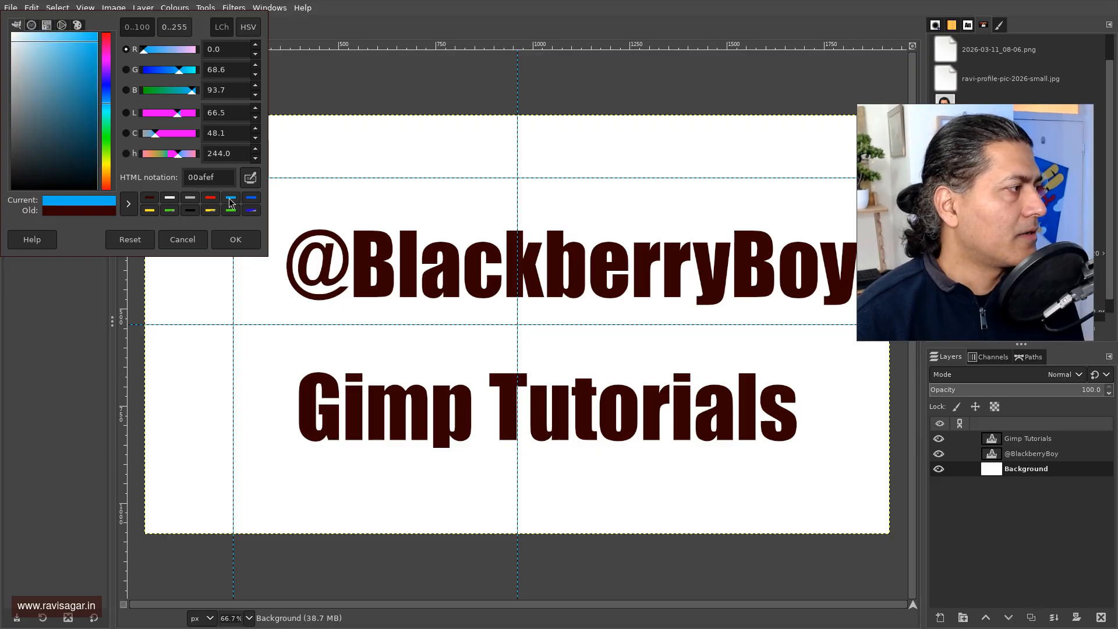
{"action": "left_click", "coordinate": [235, 239]}
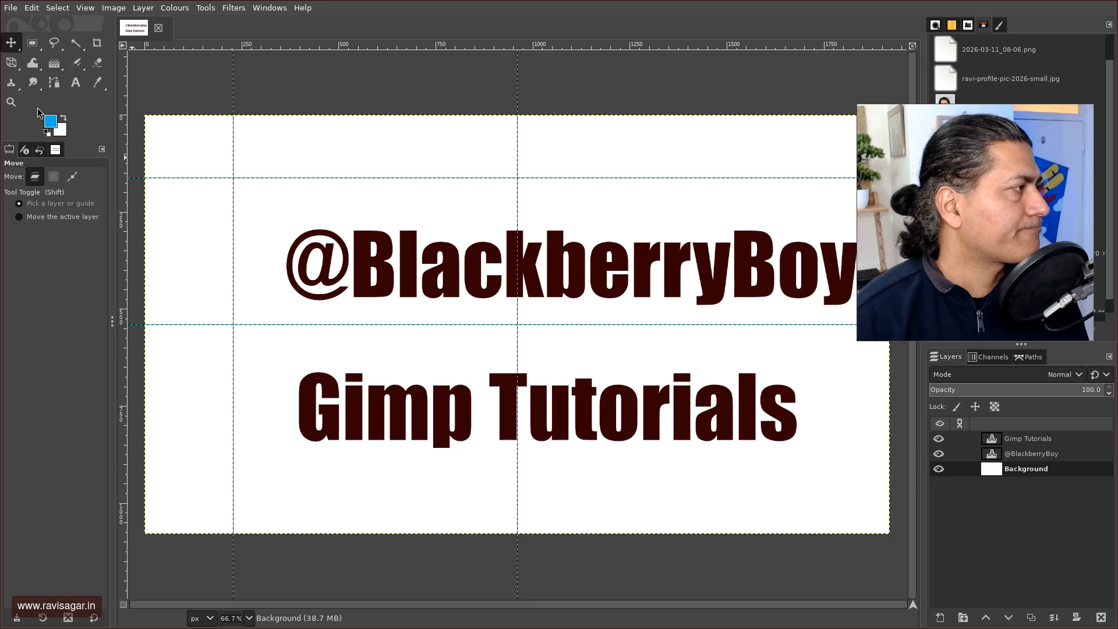
Bucket-fill the white background with the light blue colour.
{"action": "left_click", "coordinate": [54, 63]}
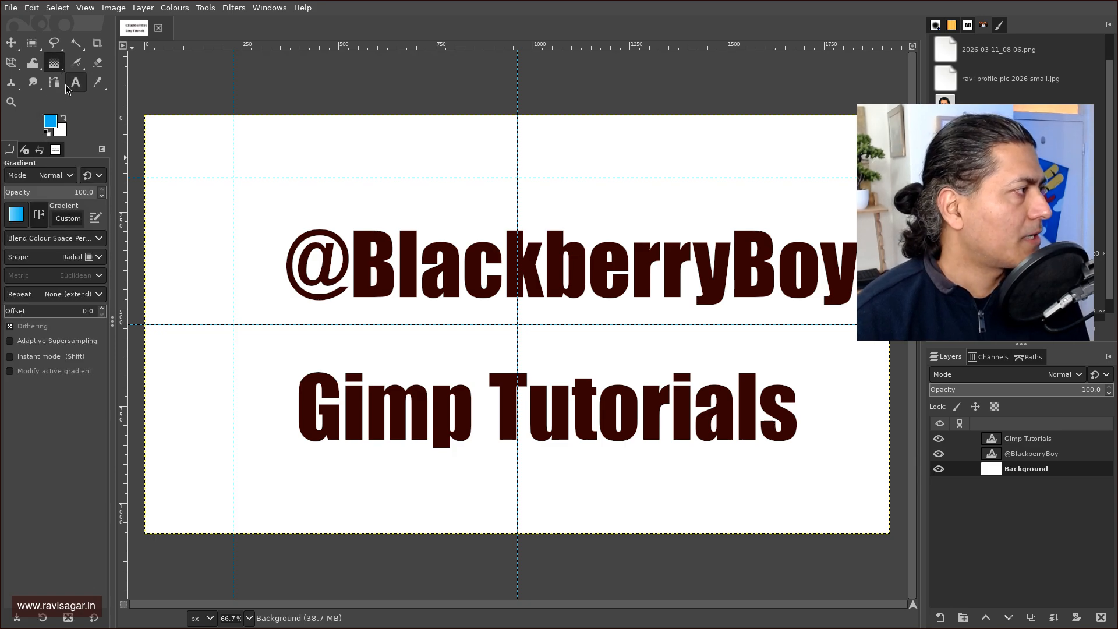
{"action": "left_click", "coordinate": [62, 71]}
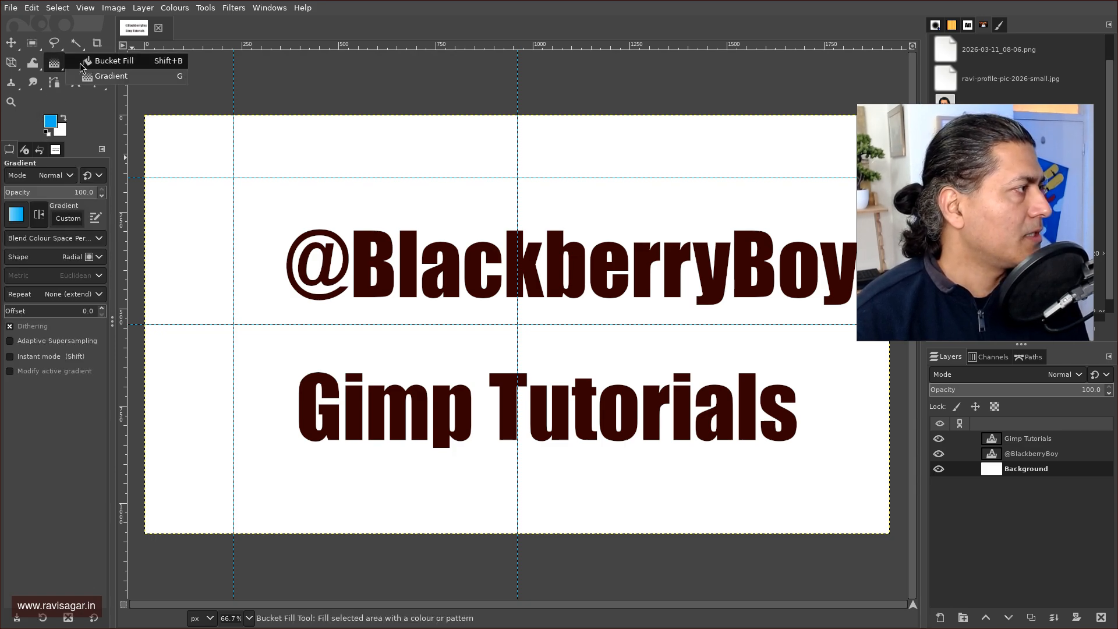
{"action": "left_click", "coordinate": [99, 61]}
{"action": "left_click", "coordinate": [348, 158]}
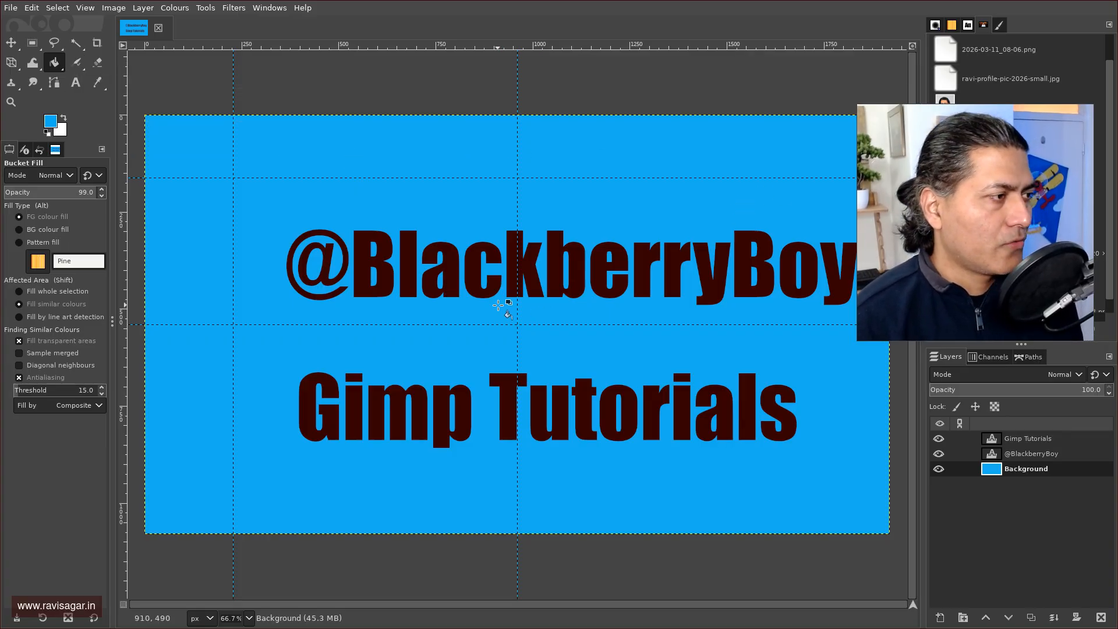
{"action": "left_click", "coordinate": [16, 49]}
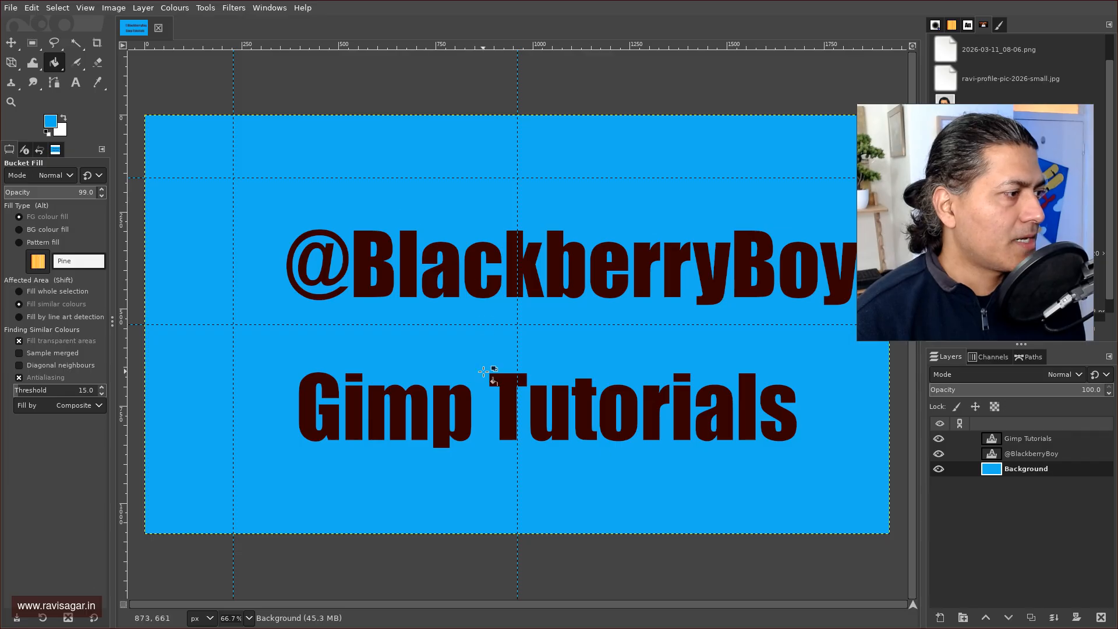
{"action": "key", "text": "m"}
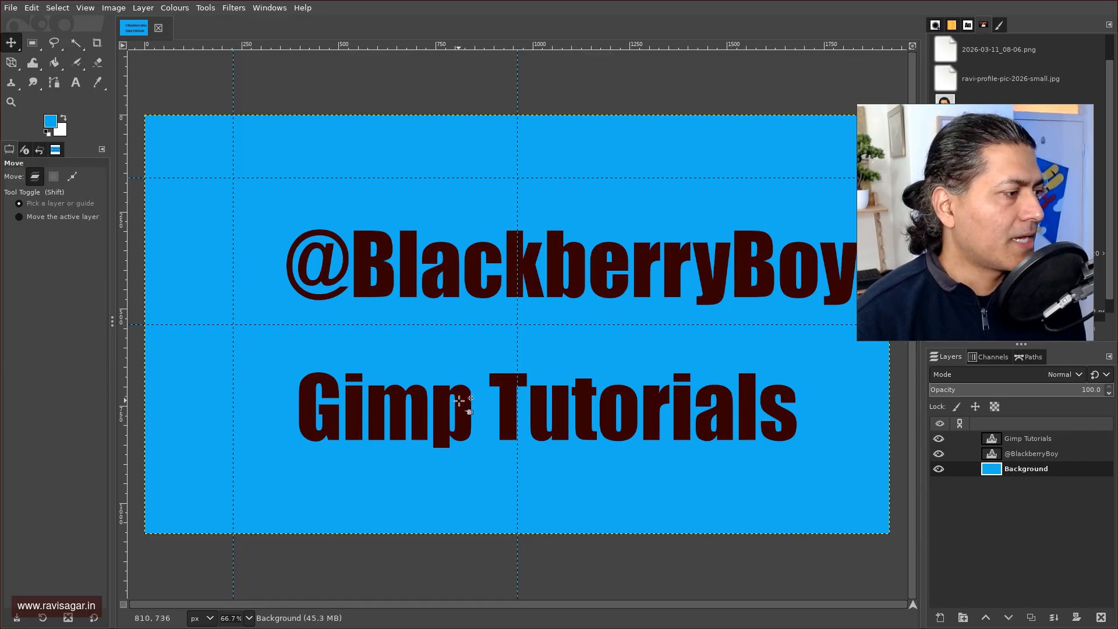
{"action": "left_click_drag", "start_coordinate": [460, 399], "coordinate": [430, 318]}
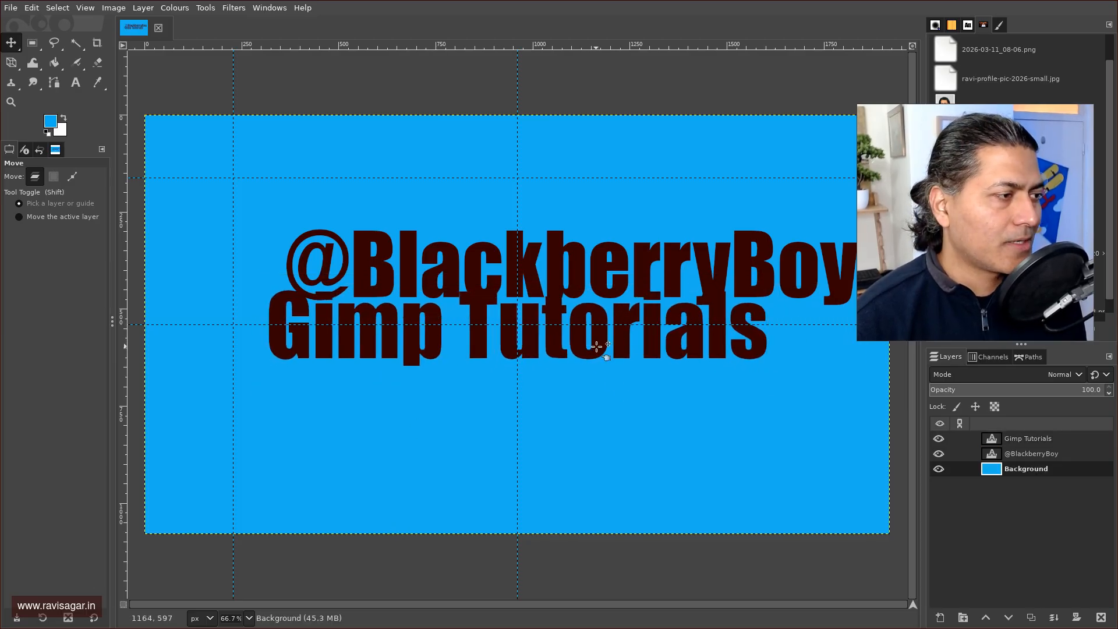
{"action": "key", "text": "ctrl+z"}
{"action": "left_click_drag", "start_coordinate": [615, 286], "coordinate": [560, 347]}
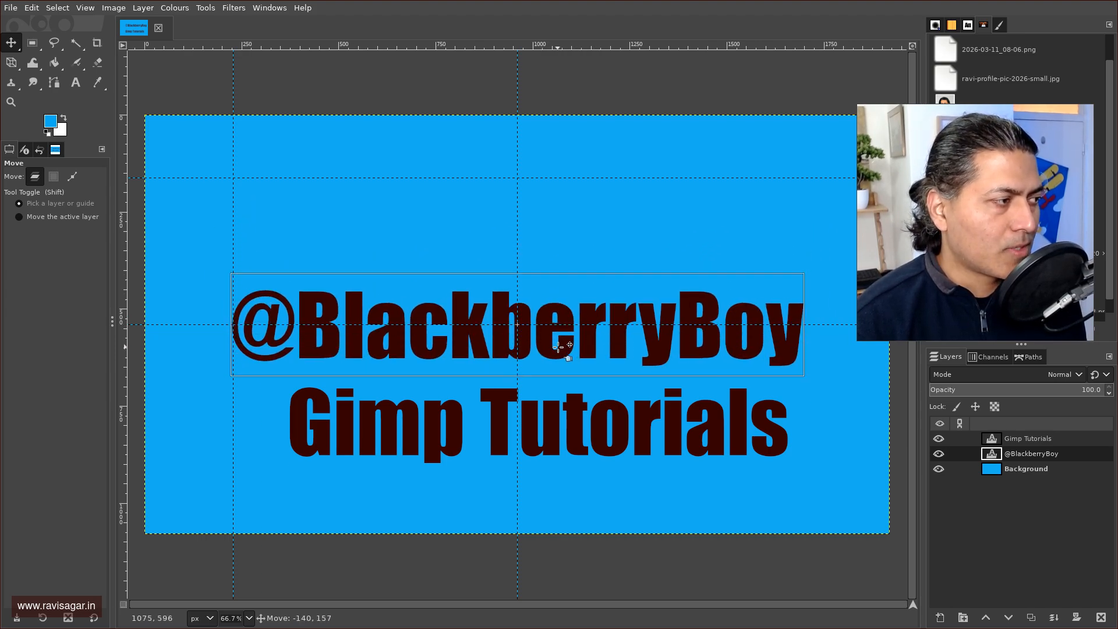
{"action": "left_click", "coordinate": [559, 347]}
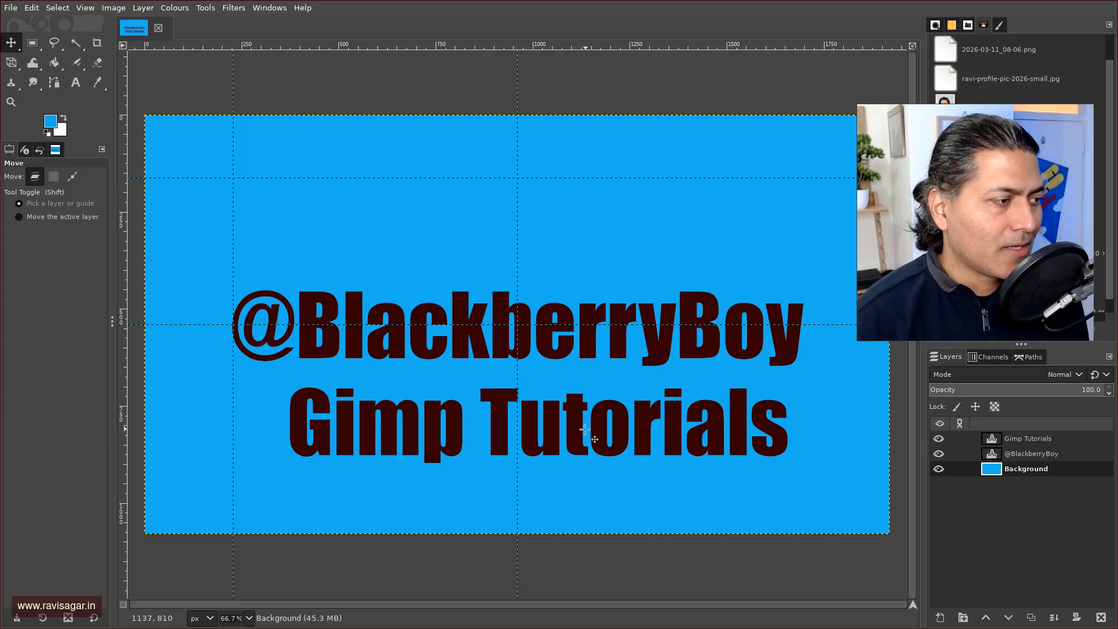
{"action": "left_click_drag", "start_coordinate": [585, 429], "coordinate": [553, 430]}
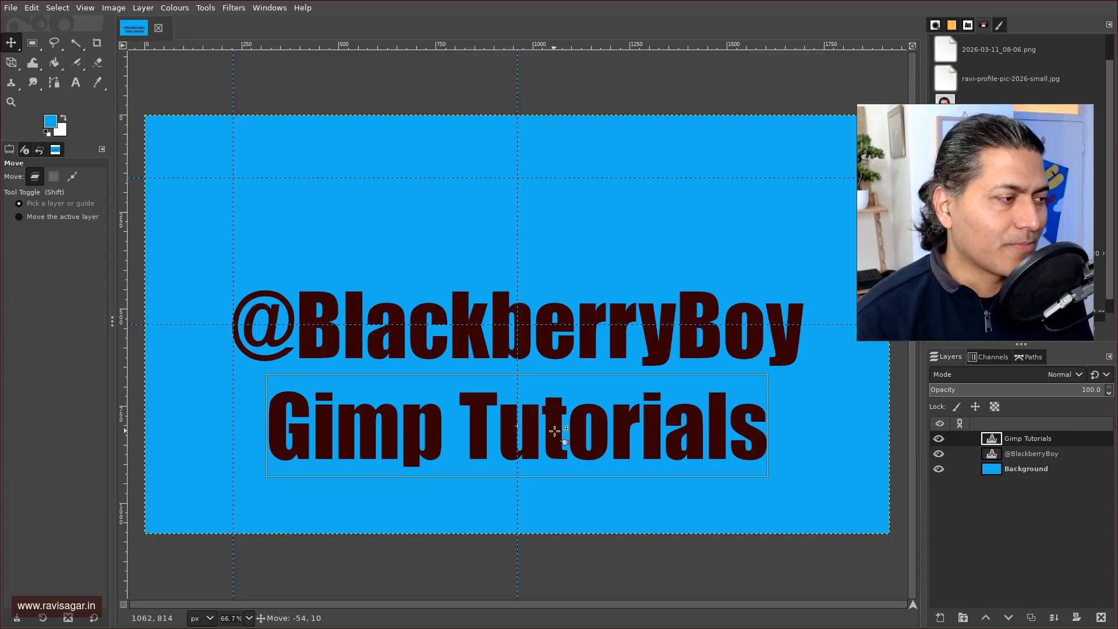
{"action": "left_click_drag", "start_coordinate": [553, 430], "coordinate": [554, 416]}
{"action": "left_click", "coordinate": [553, 416]}
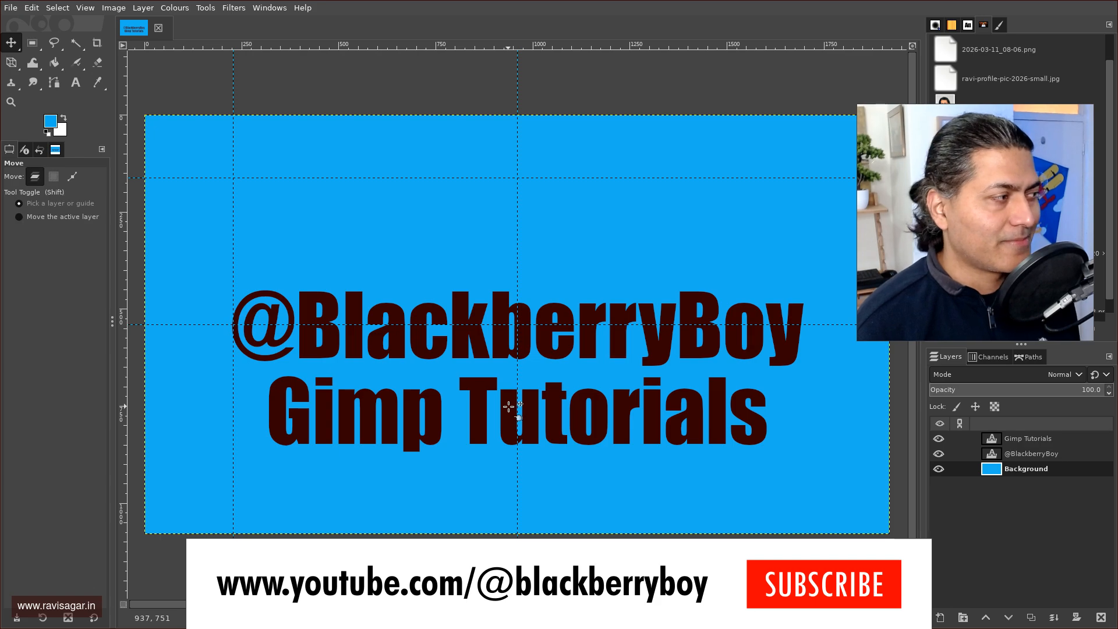
{"action": "key", "text": "alt"}
{"action": "key", "text": "alt"}
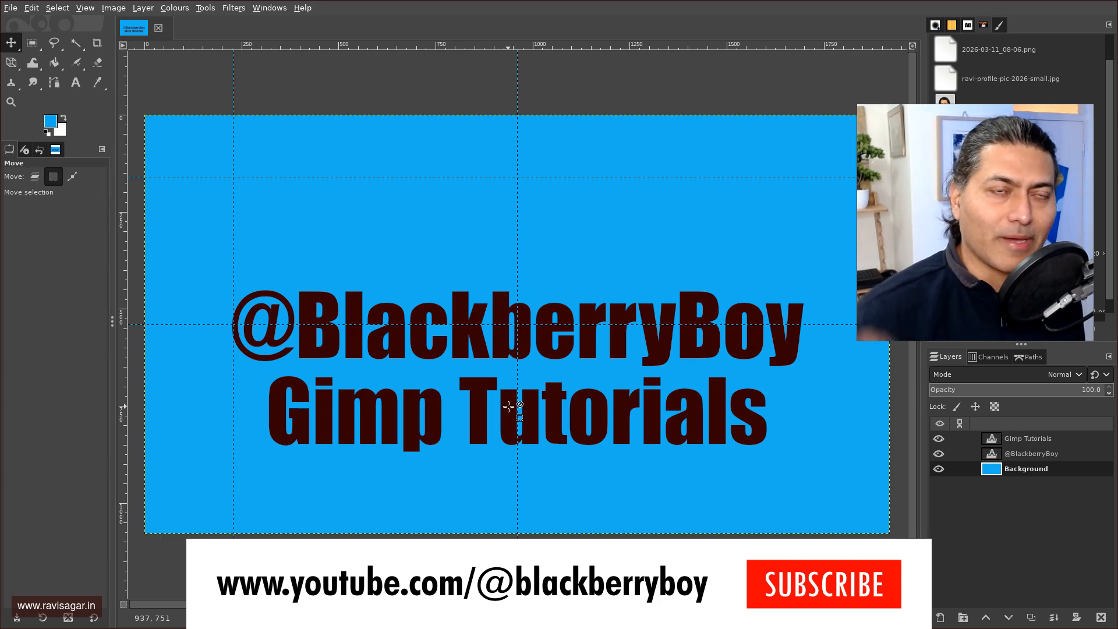